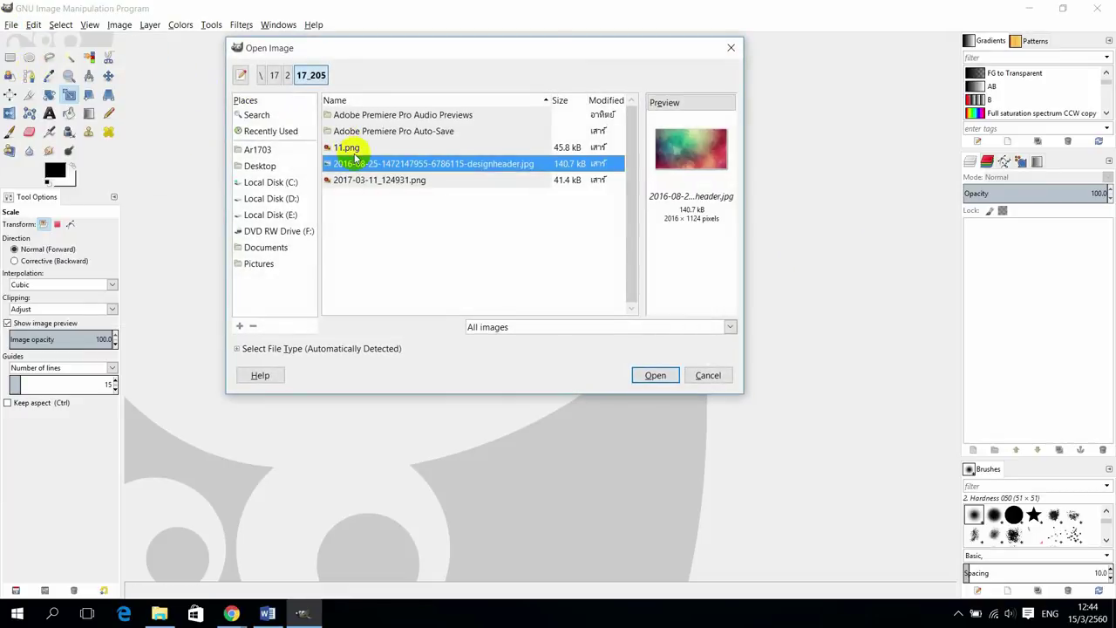
{"action": "left_click", "coordinate": [354, 149]}
{"action": "left_click", "coordinate": [359, 165]}
{"action": "left_click", "coordinate": [362, 181]}
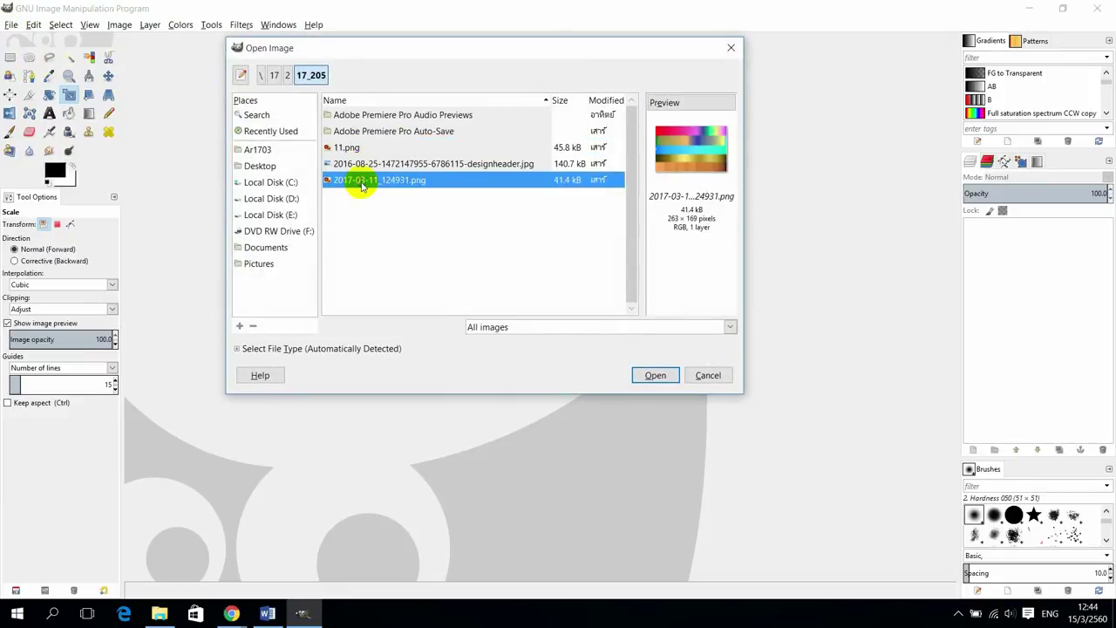
{"action": "left_click", "coordinate": [362, 164]}
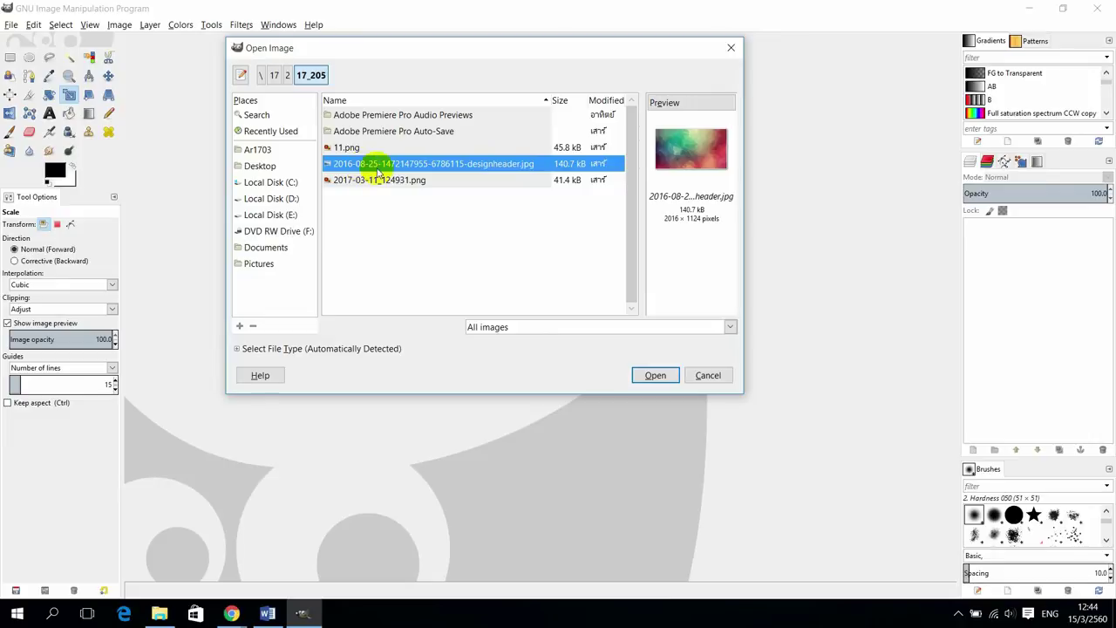
{"action": "left_click", "coordinate": [670, 377]}
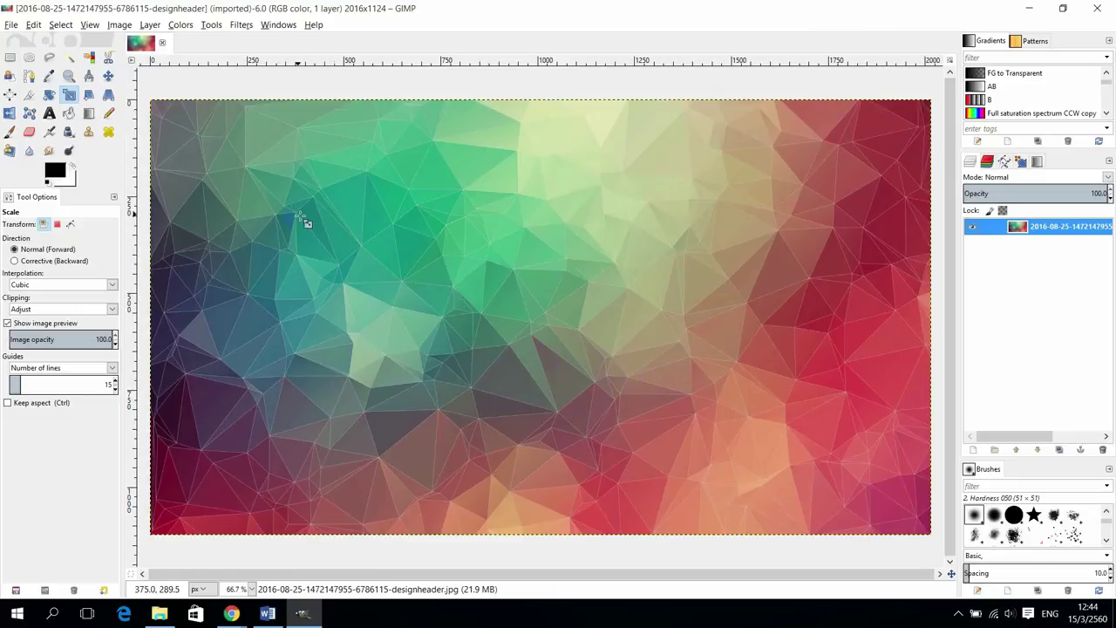
Add a new 2016 × 1124 px layer filled with white above the imported image
{"action": "left_click", "coordinate": [151, 24]}
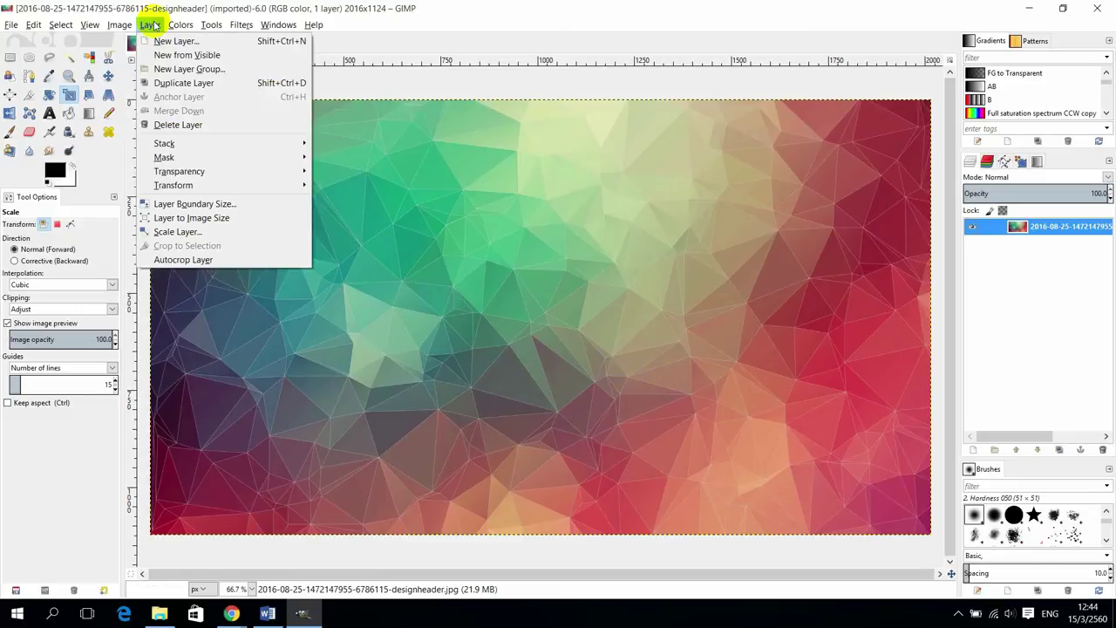
{"action": "left_click", "coordinate": [166, 40]}
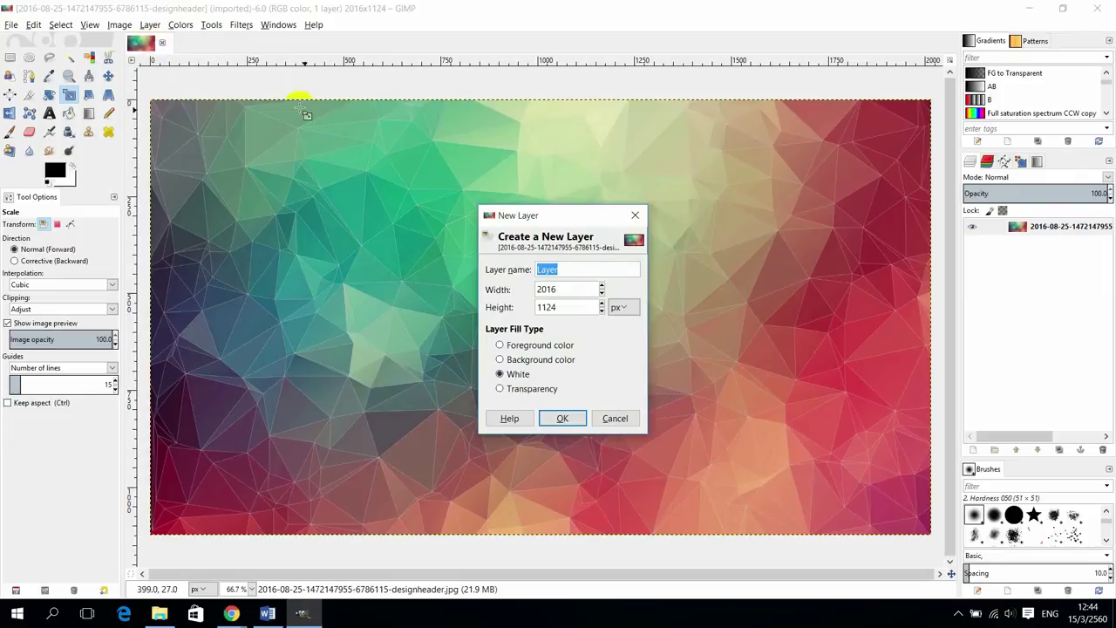
{"action": "left_click", "coordinate": [513, 373]}
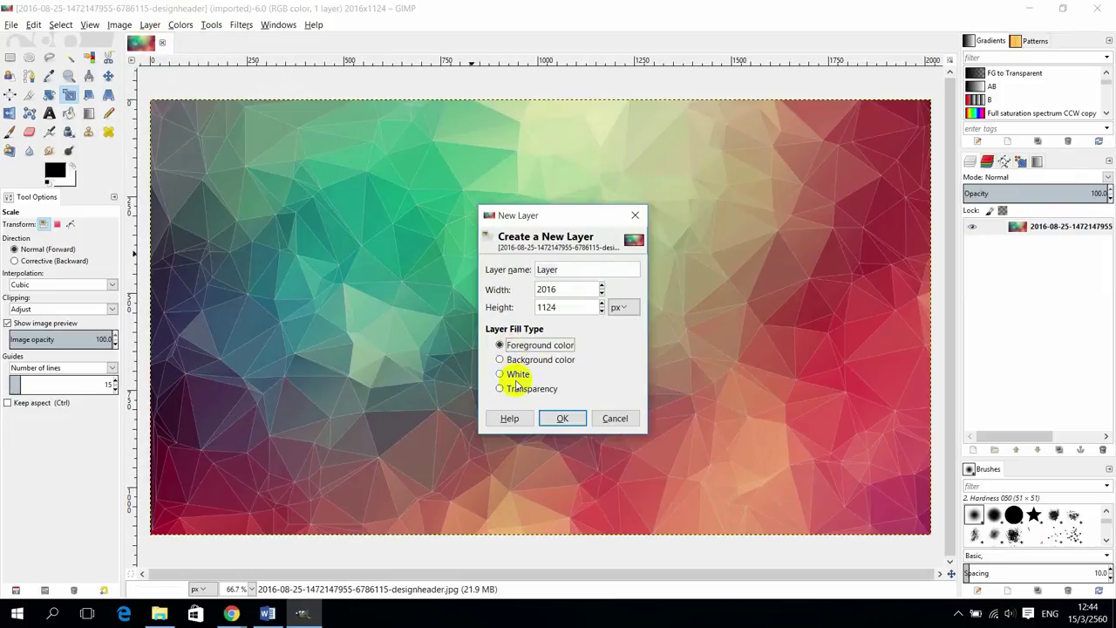
{"action": "left_click", "coordinate": [566, 418]}
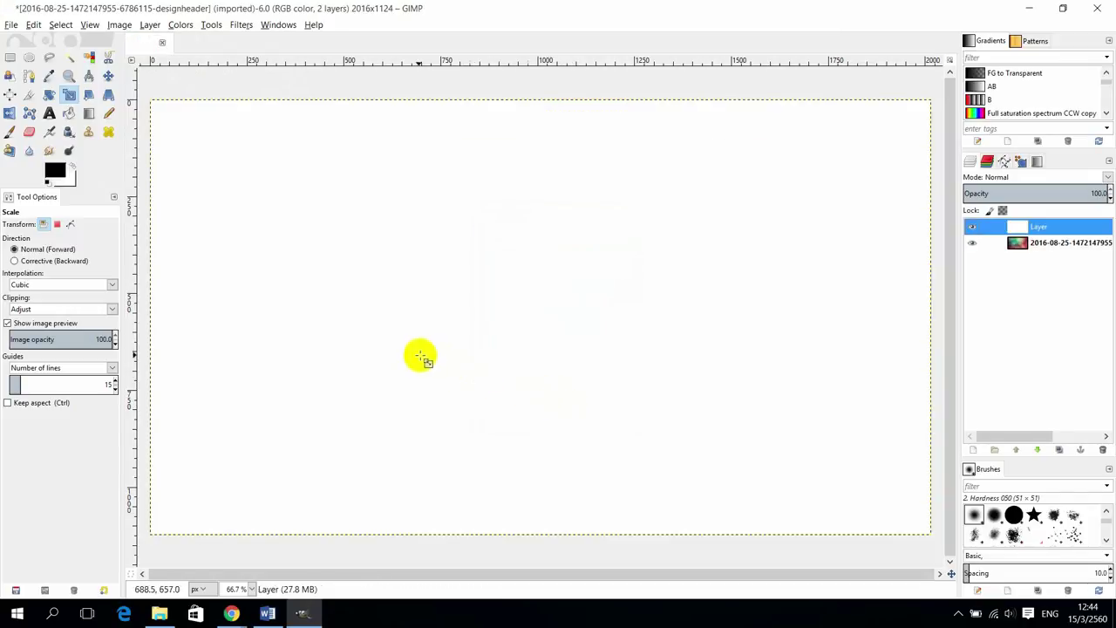
Draw a text box about 840 × 250 px near the canvas centre and set its font to ThaiSans Neue at 500 px
{"action": "left_click", "coordinate": [50, 113]}
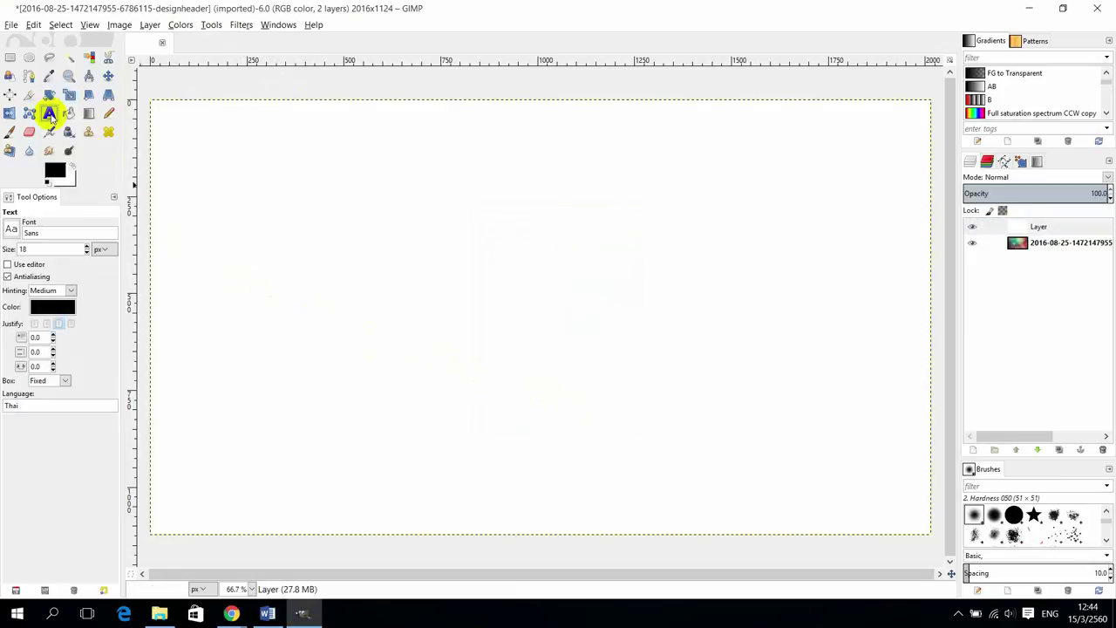
{"action": "left_click_drag", "start_coordinate": [346, 263], "coordinate": [670, 361]}
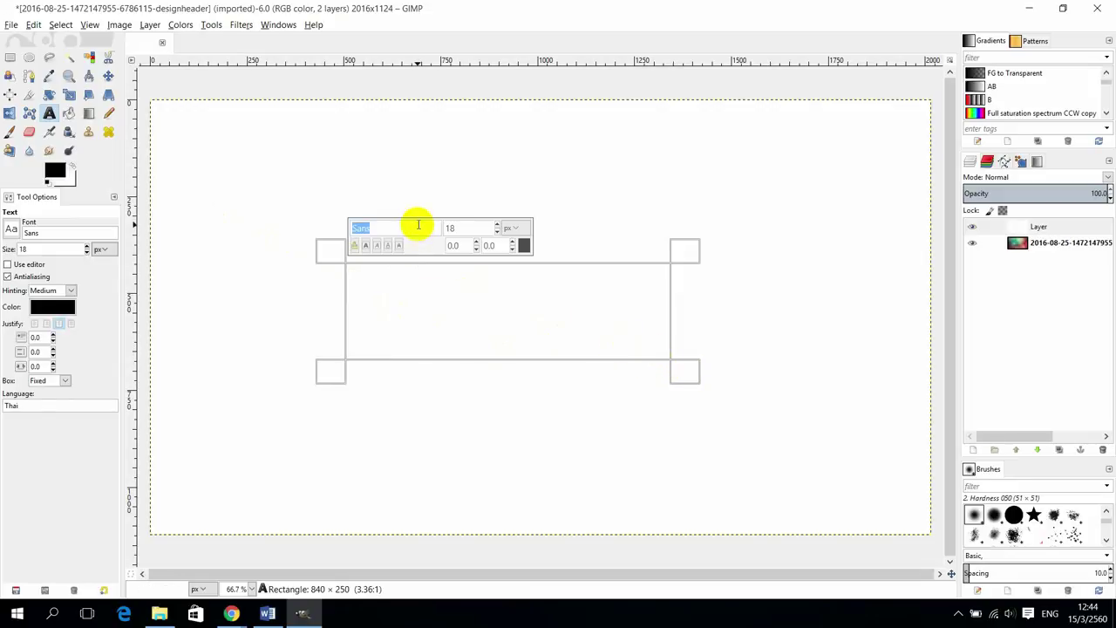
{"action": "left_click", "coordinate": [417, 225]}
{"action": "type", "text": "Thai"}
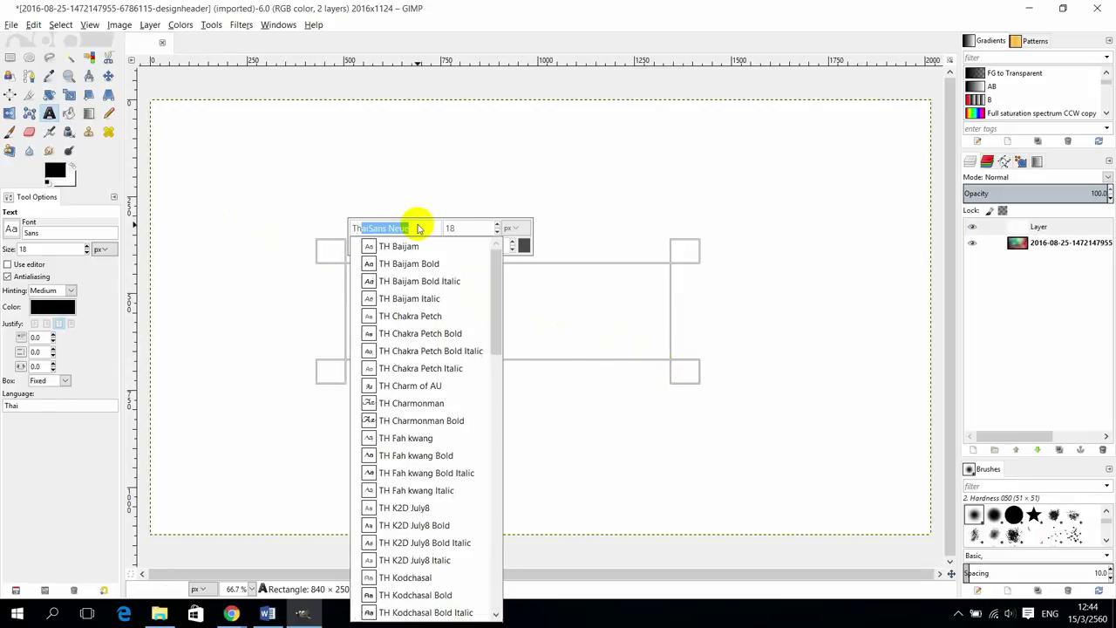
{"action": "key", "text": "Return"}
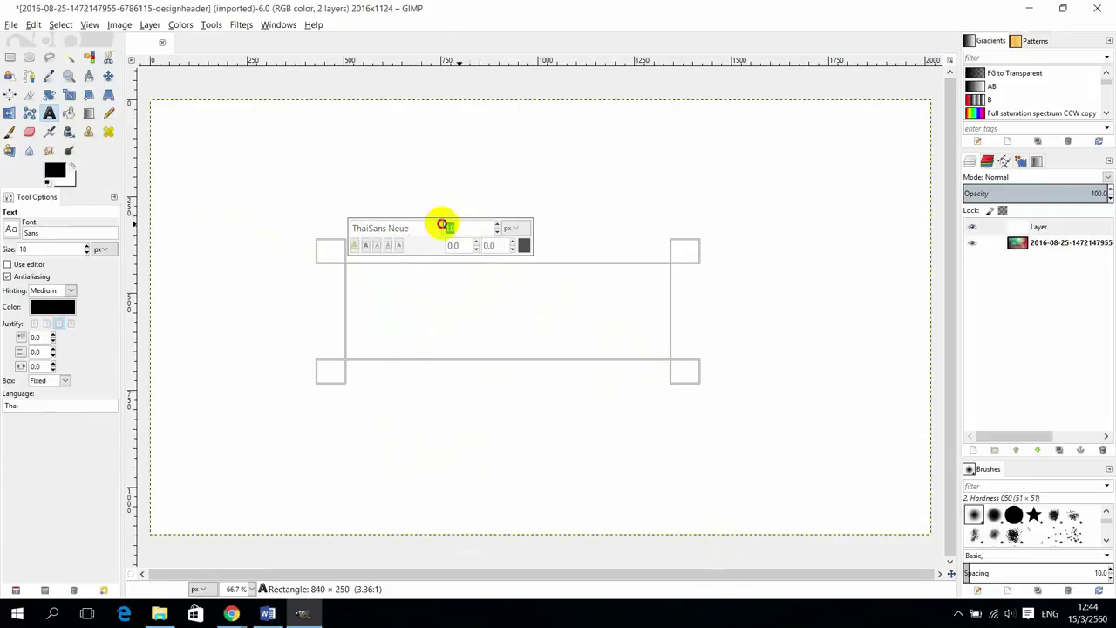
{"action": "left_click", "coordinate": [445, 225]}
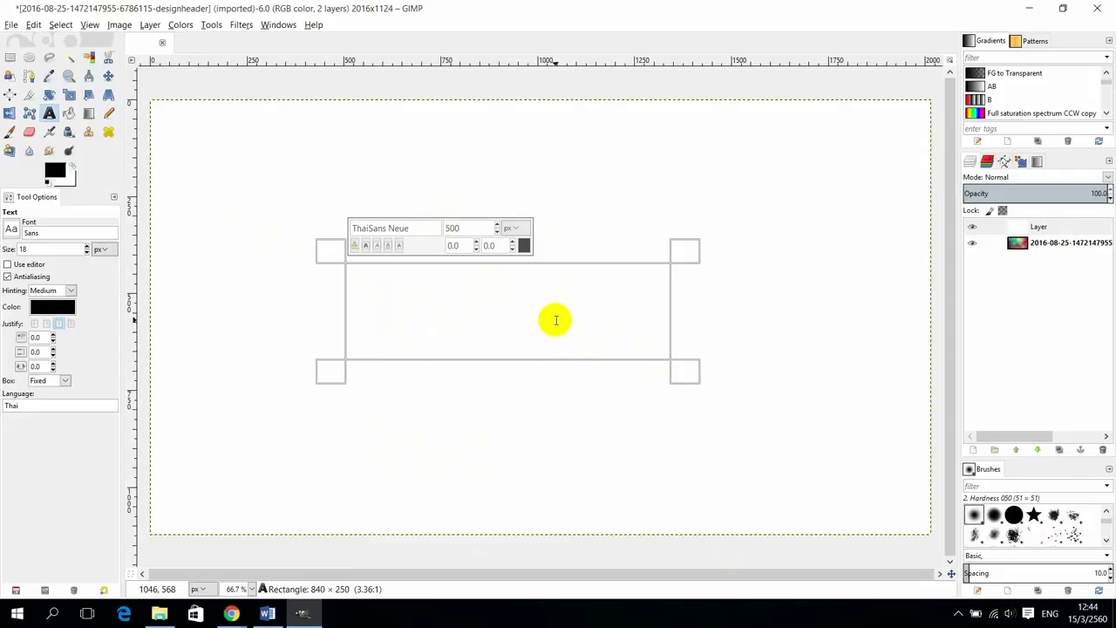
Enter the text GIMP and extend the text box downward to about 841 × 570 px so the letters fit
{"action": "type", "text": "G"}
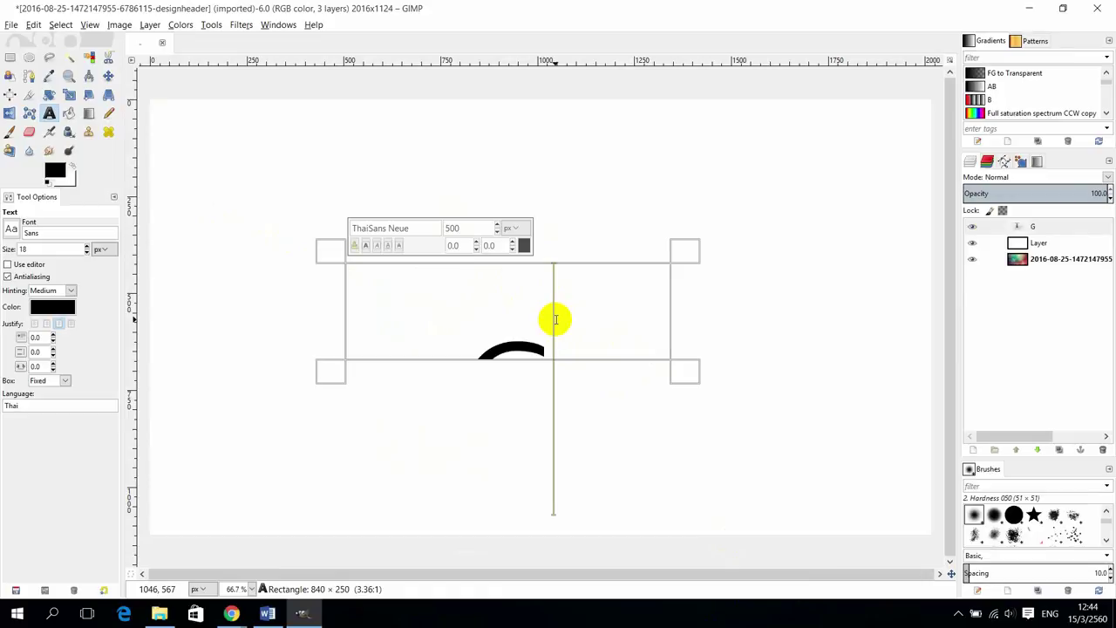
{"action": "type", "text": "IMP"}
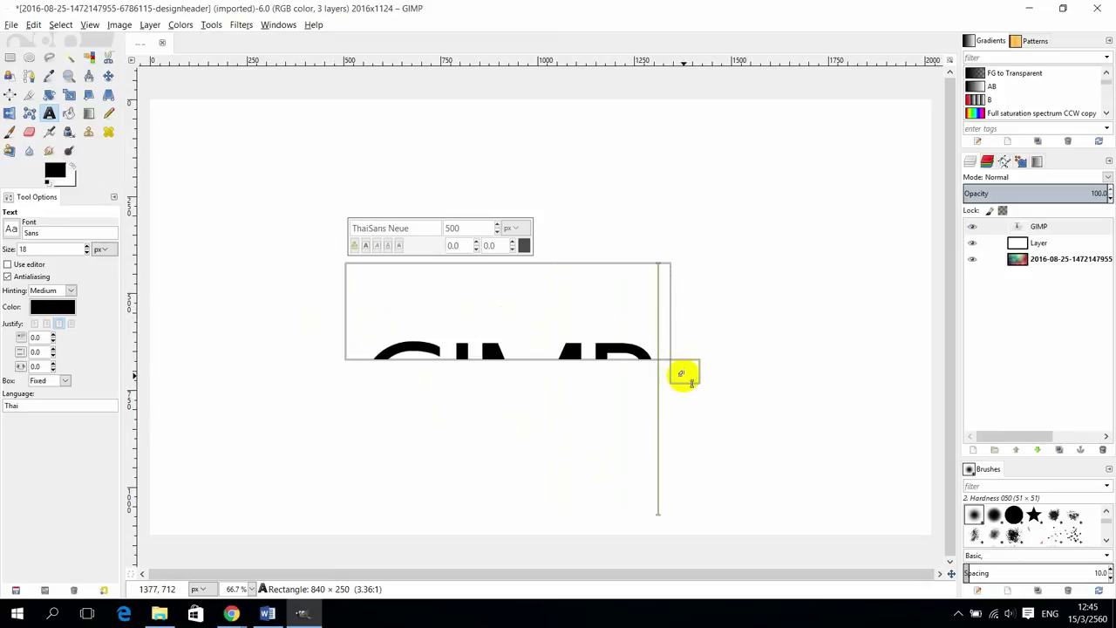
{"action": "left_click_drag", "start_coordinate": [682, 374], "coordinate": [682, 499]}
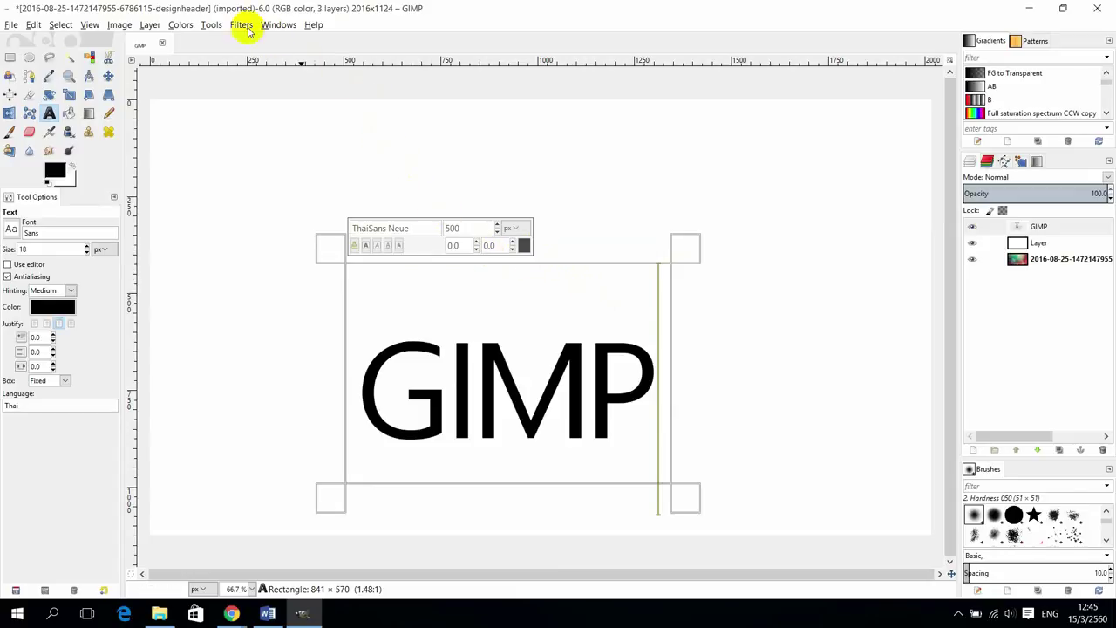
Start the Scale transform on the GIMP text layer and set its width to 856 px
{"action": "left_click", "coordinate": [211, 25]}
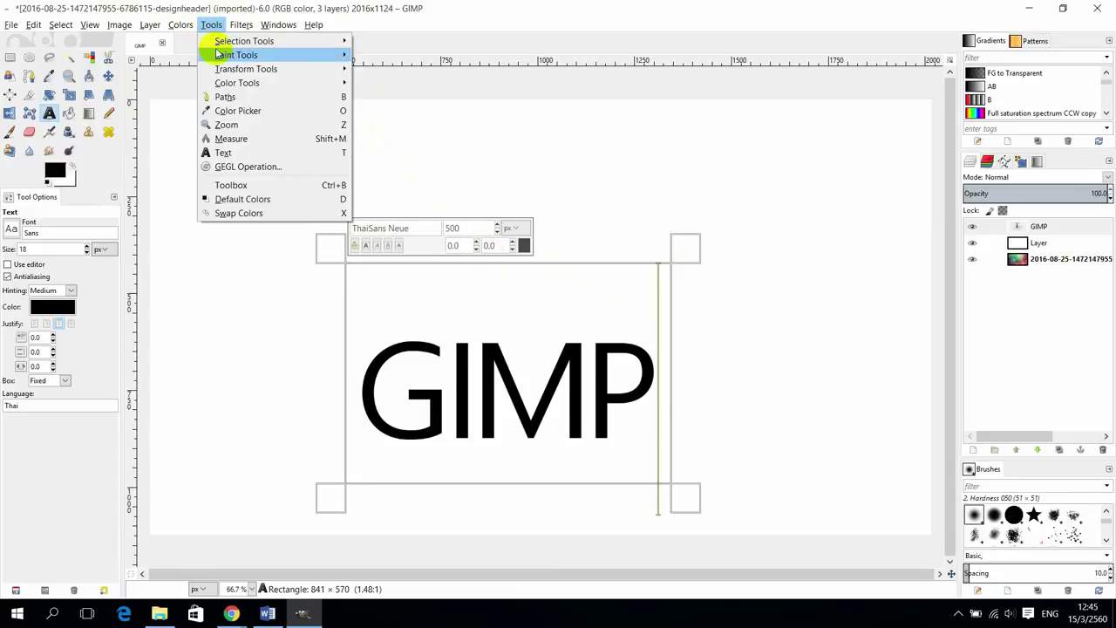
{"action": "mouse_move", "coordinate": [253, 73]}
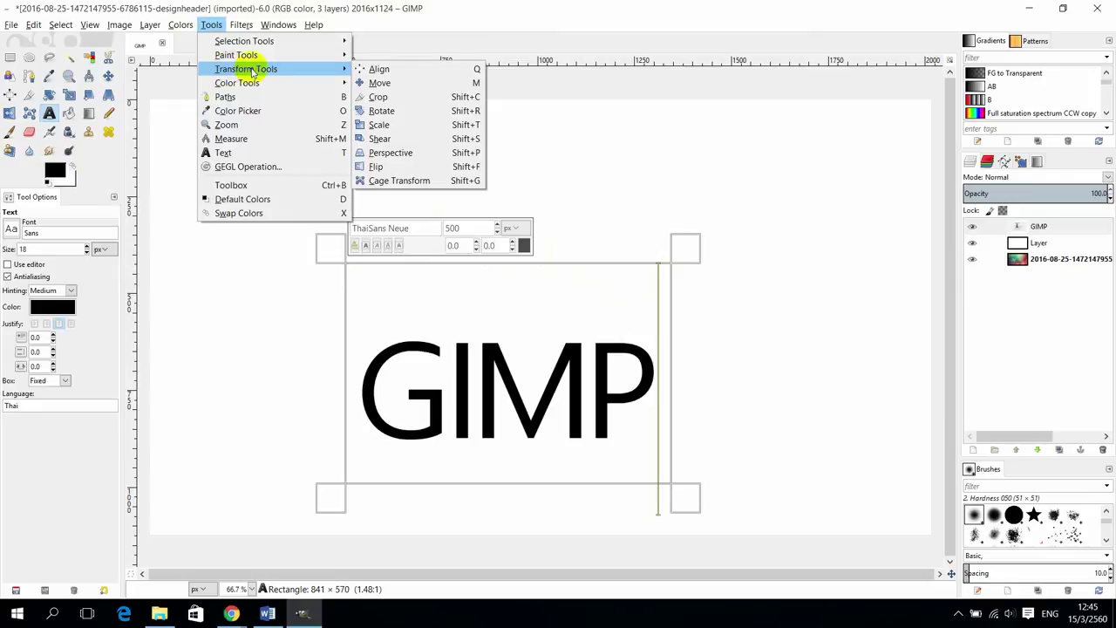
{"action": "left_click", "coordinate": [381, 124]}
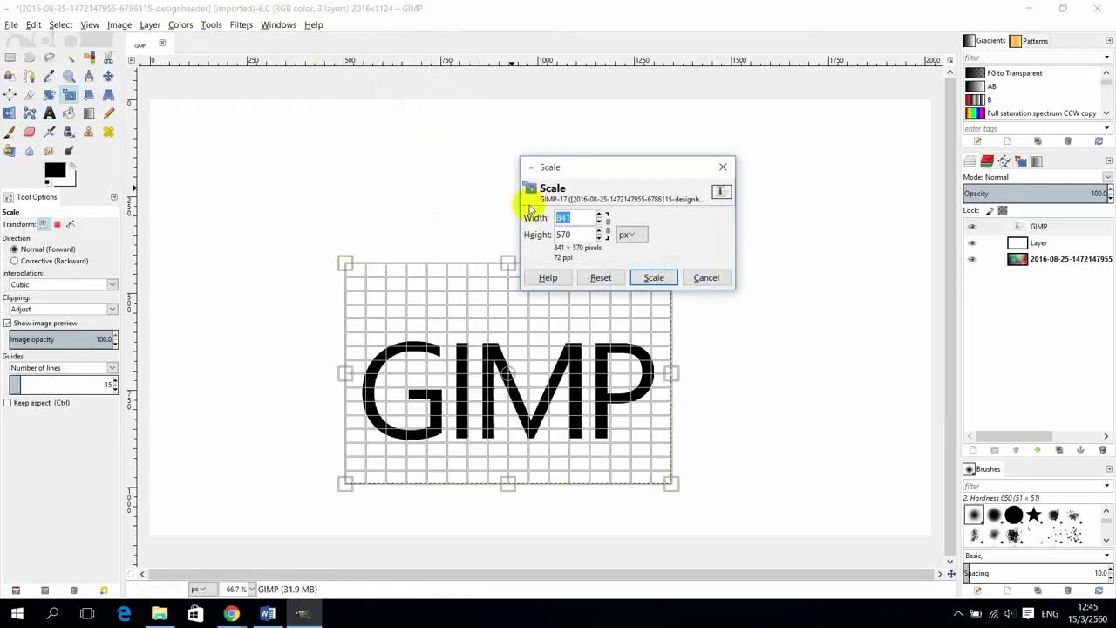
{"action": "left_click", "coordinate": [599, 215]}
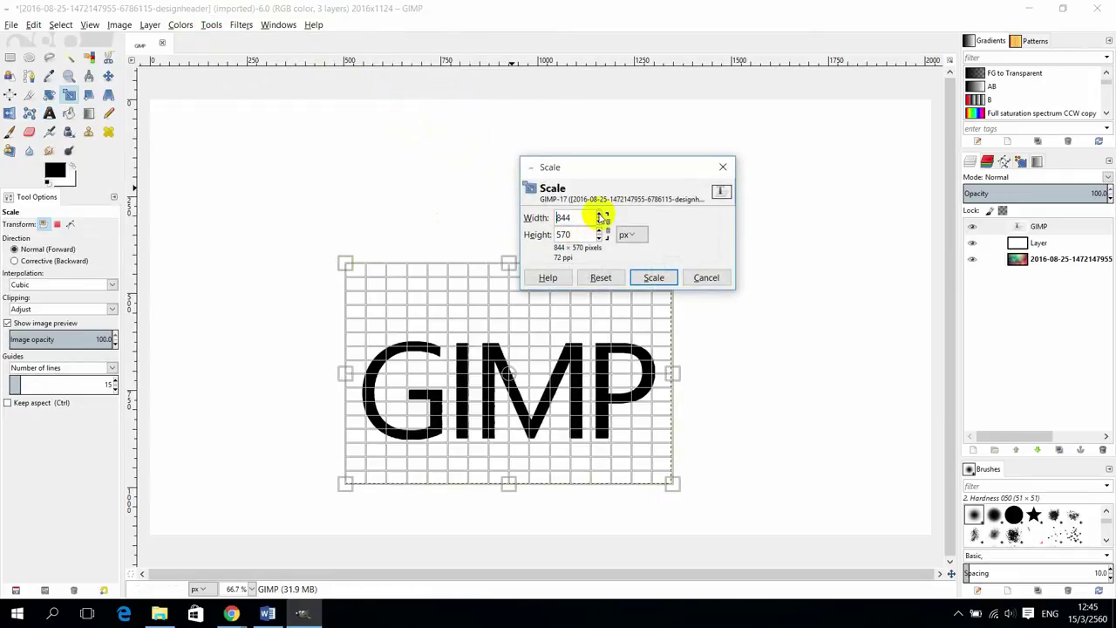
{"action": "left_click", "coordinate": [599, 215]}
{"action": "left_click", "coordinate": [600, 215]}
{"action": "left_click", "coordinate": [600, 215]}
{"action": "left_click", "coordinate": [601, 216]}
Set the text layer's height to 568 px and apply the scaling
{"action": "left_click", "coordinate": [599, 231]}
{"action": "left_click", "coordinate": [599, 231]}
{"action": "left_click", "coordinate": [599, 232]}
{"action": "left_click", "coordinate": [599, 231]}
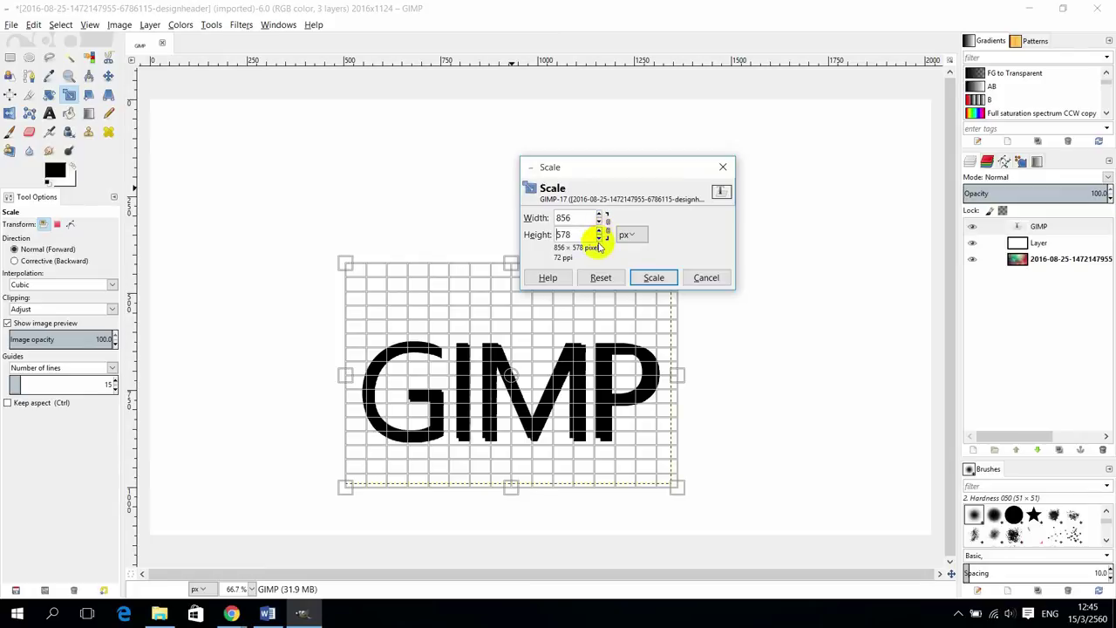
{"action": "left_click", "coordinate": [599, 238]}
{"action": "left_click", "coordinate": [599, 238]}
{"action": "left_click", "coordinate": [599, 238]}
{"action": "left_click", "coordinate": [599, 238]}
{"action": "left_click", "coordinate": [599, 239]}
{"action": "left_click", "coordinate": [600, 238]}
{"action": "left_click", "coordinate": [599, 239]}
{"action": "left_click", "coordinate": [600, 238]}
{"action": "left_click", "coordinate": [600, 238]}
{"action": "left_click", "coordinate": [599, 238]}
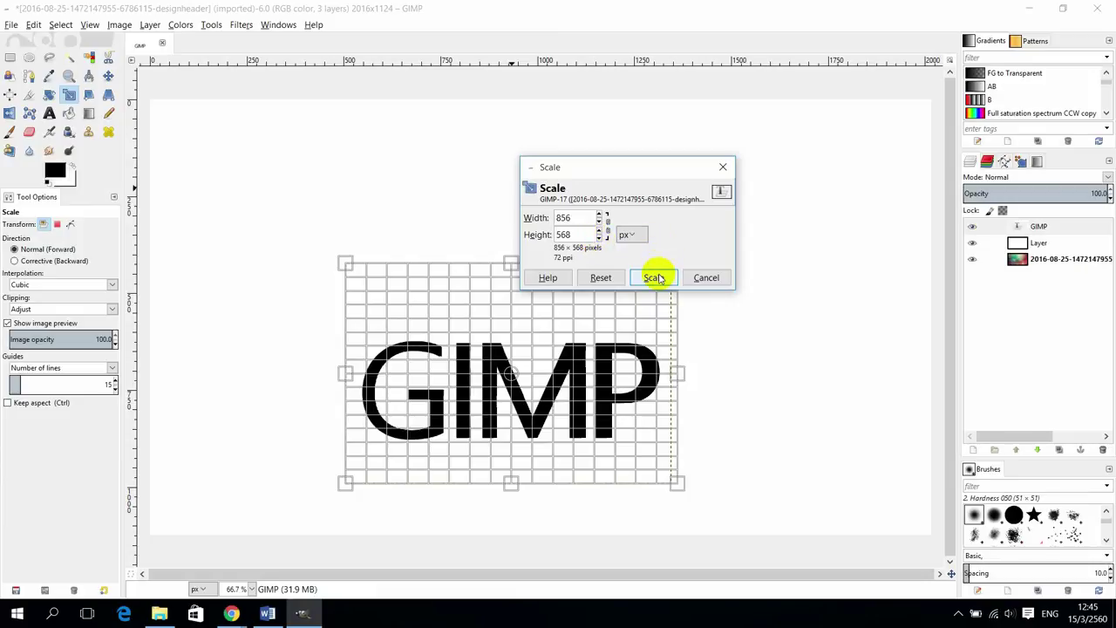
{"action": "left_click", "coordinate": [654, 277]}
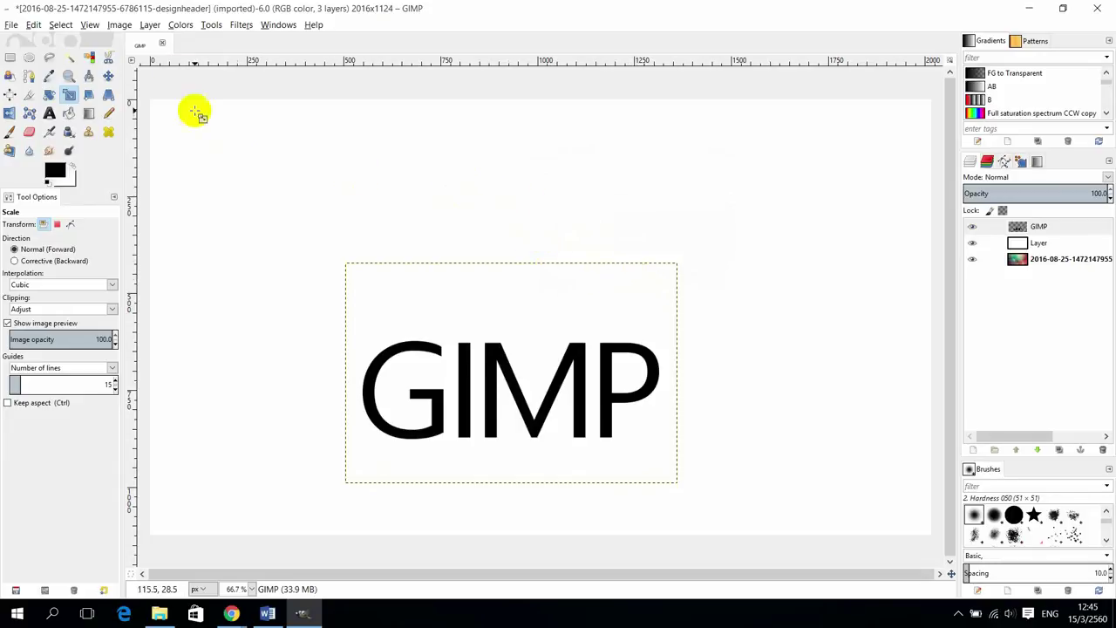
Add the GIMP text layer's opaque letter shapes to the selection
{"action": "left_click", "coordinate": [148, 26]}
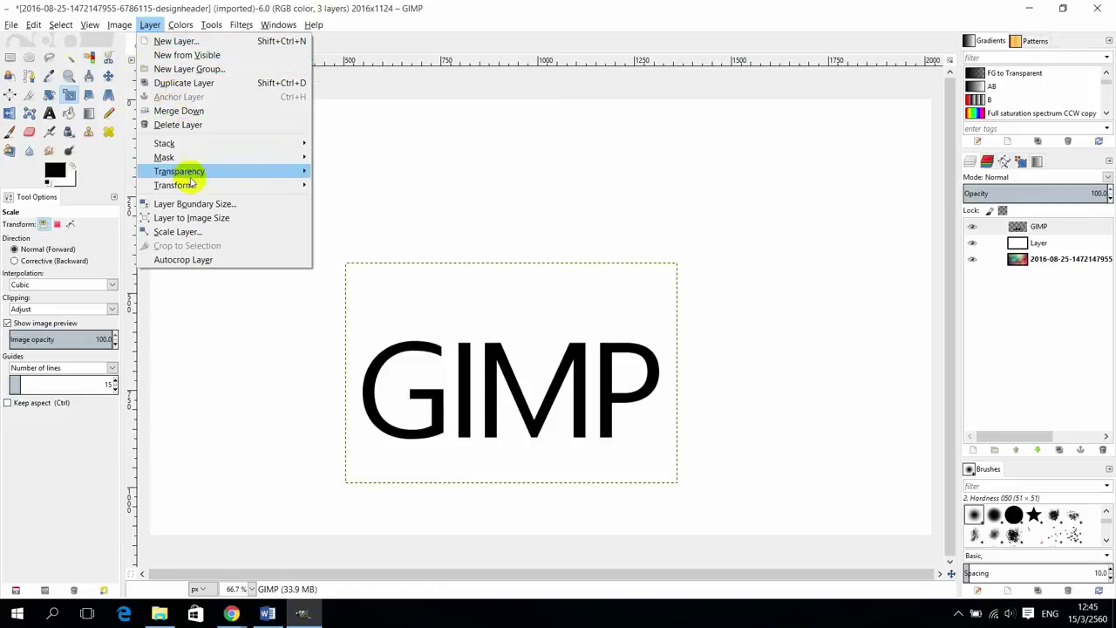
{"action": "mouse_move", "coordinate": [194, 175]}
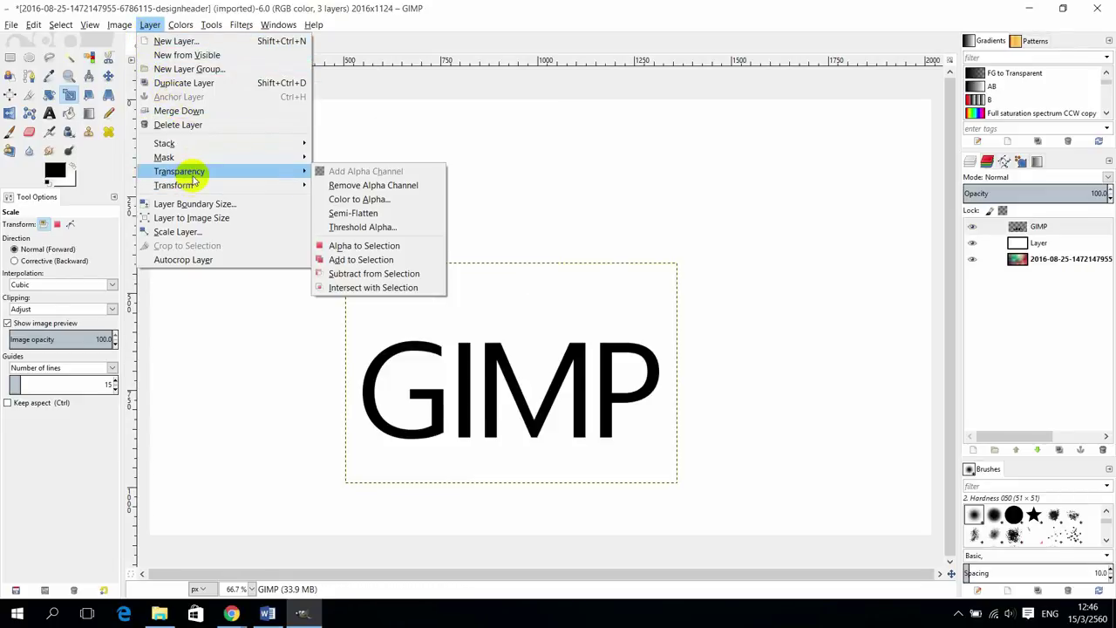
{"action": "left_click", "coordinate": [381, 260]}
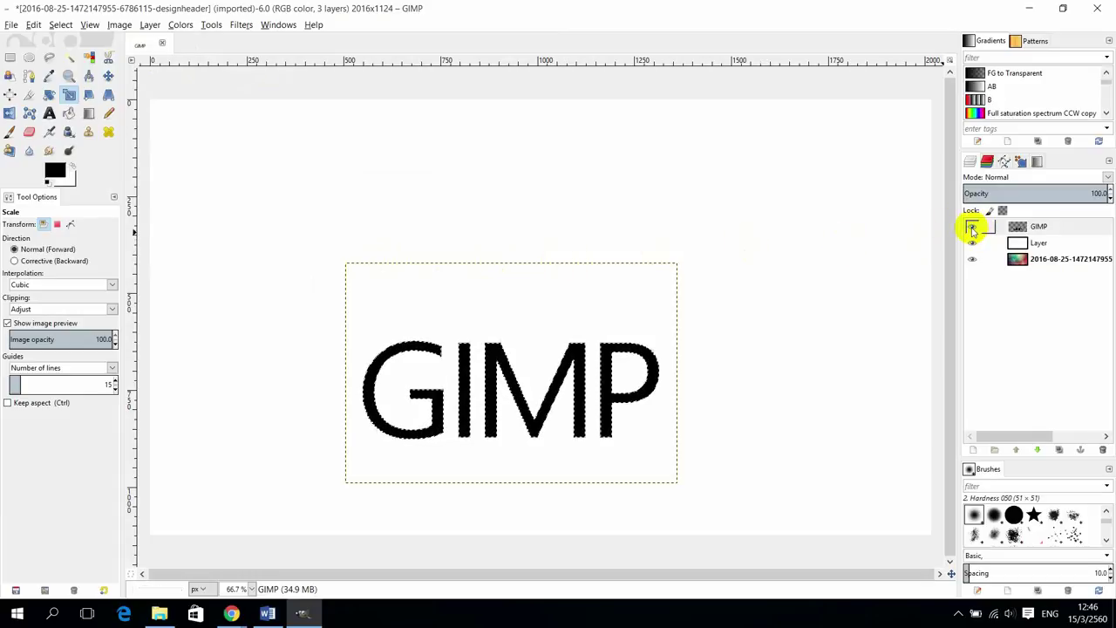
Hide the GIMP text layer and clear the selected letter shapes from the white layer
{"action": "left_click", "coordinate": [972, 228]}
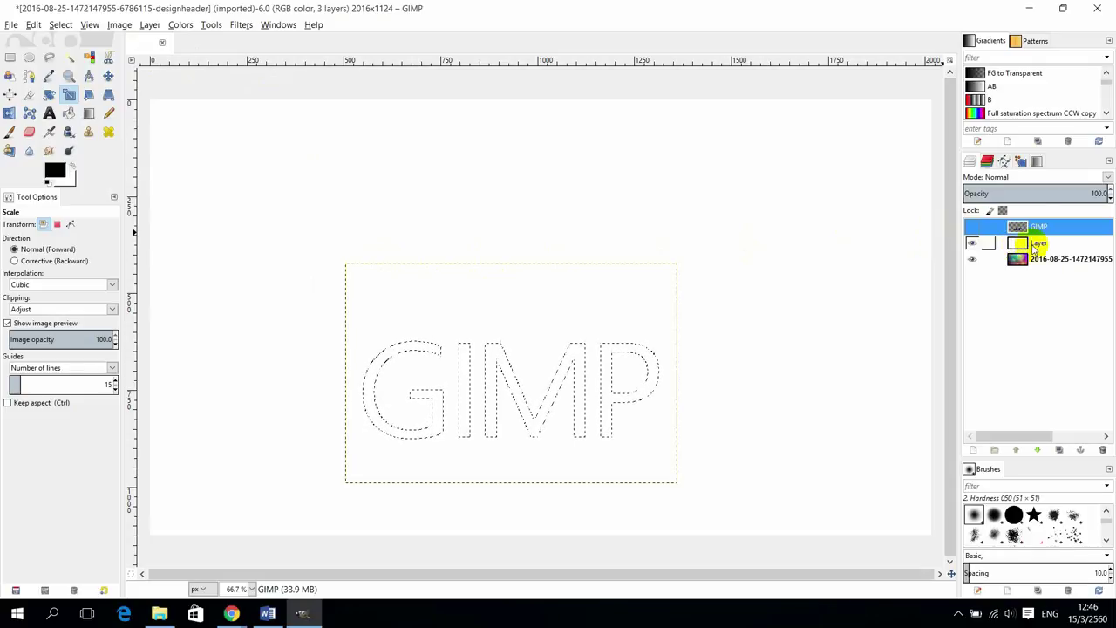
{"action": "left_click", "coordinate": [1034, 247]}
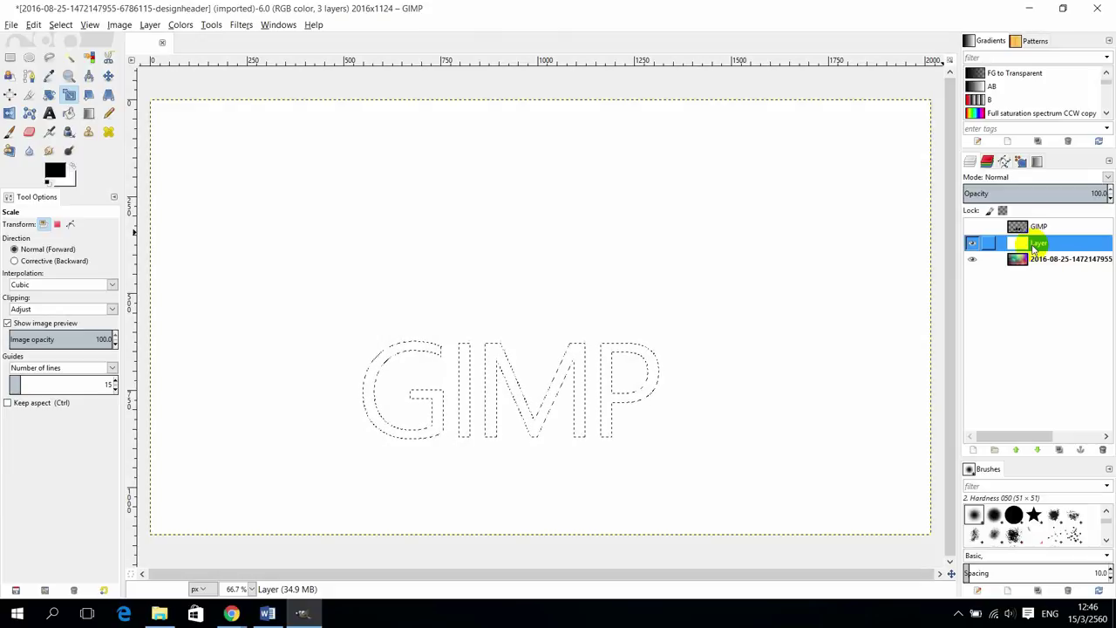
{"action": "key", "text": "Delete"}
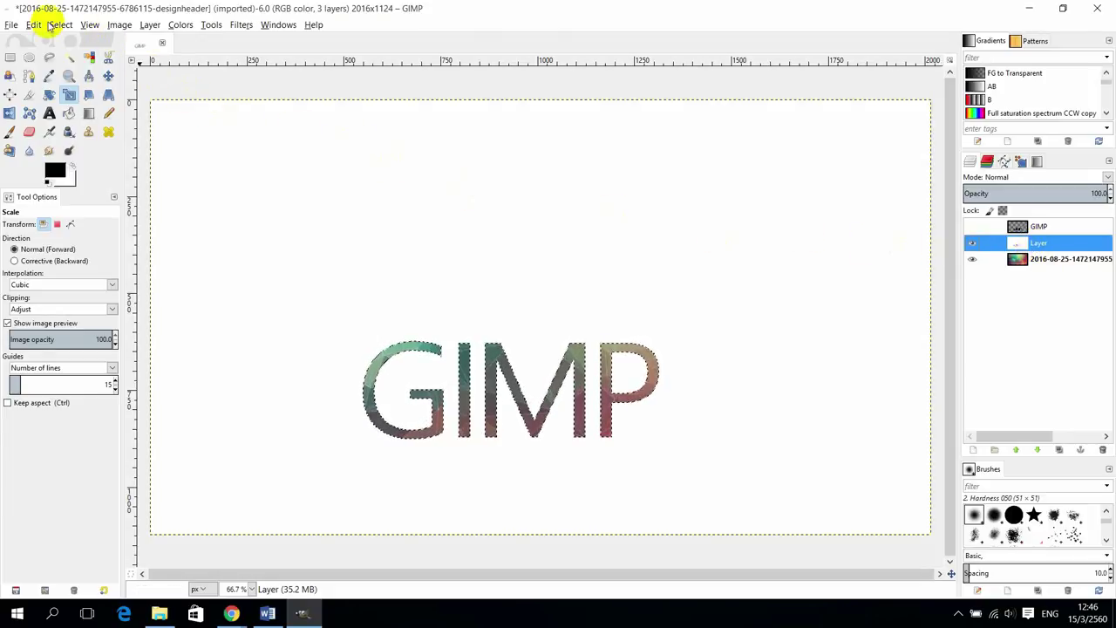
Stroke the letter selection with a solid black line 3 px wide, and deselect everything
{"action": "left_click", "coordinate": [33, 24]}
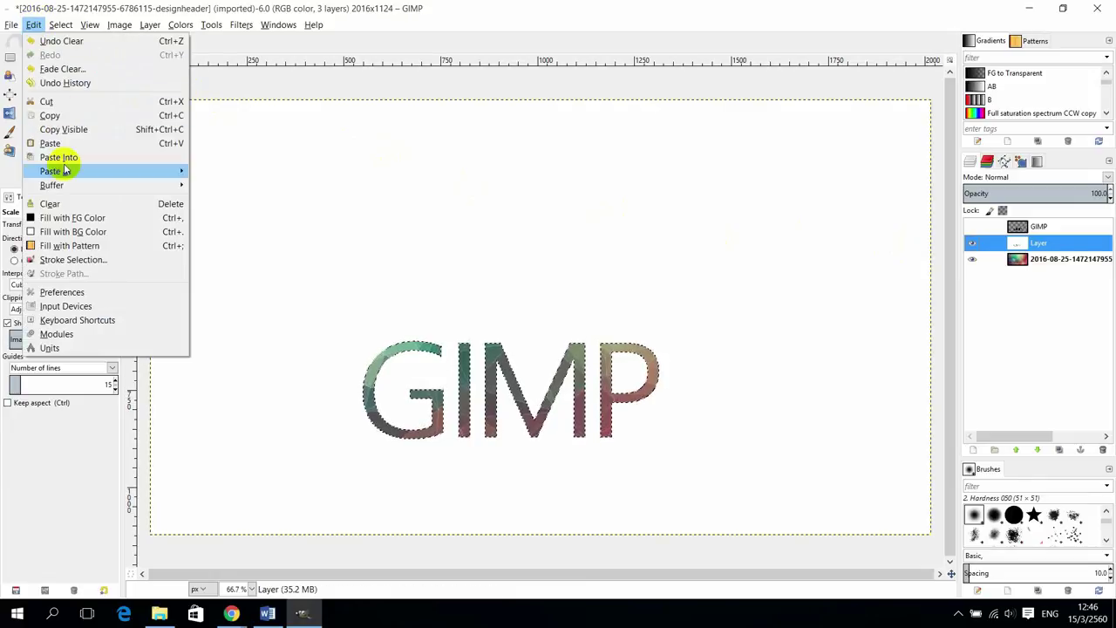
{"action": "left_click", "coordinate": [80, 261]}
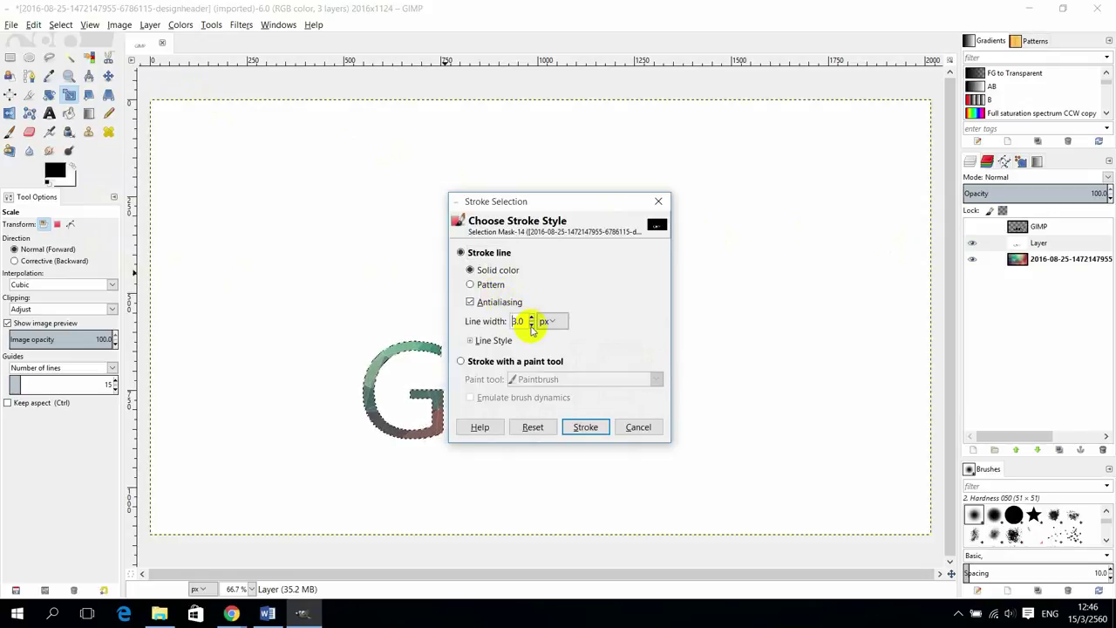
{"action": "left_click", "coordinate": [586, 427]}
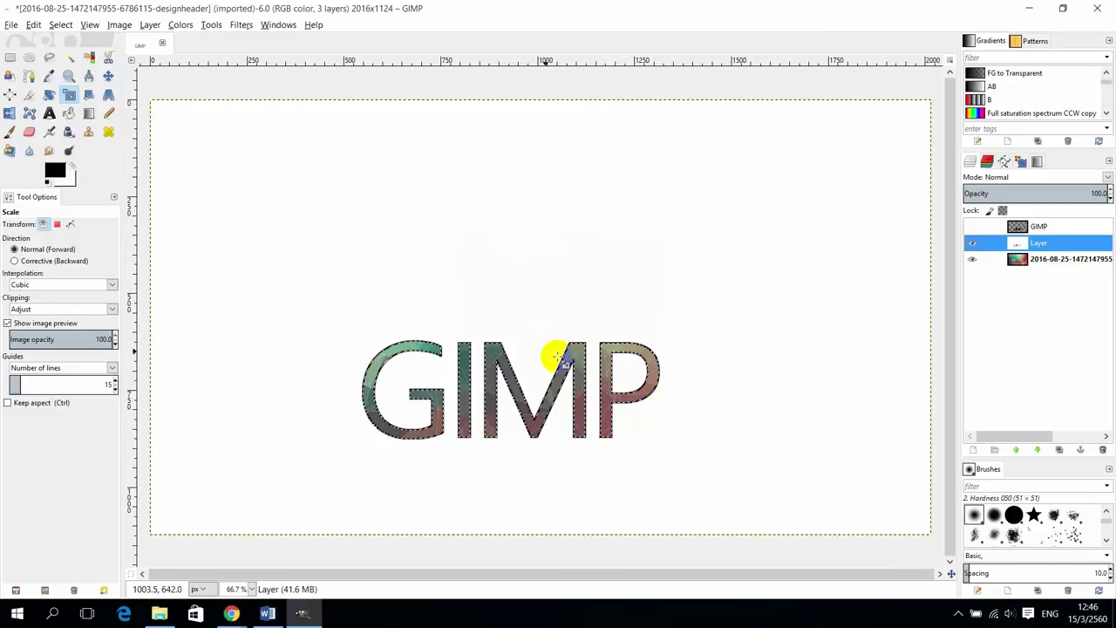
{"action": "left_click", "coordinate": [58, 25]}
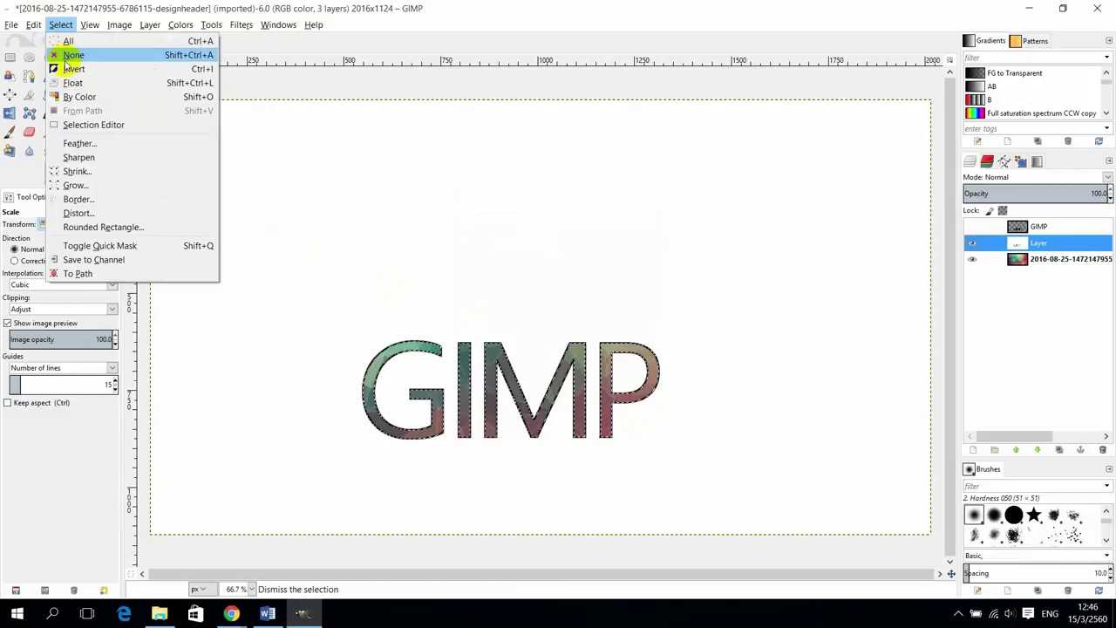
{"action": "left_click", "coordinate": [70, 56]}
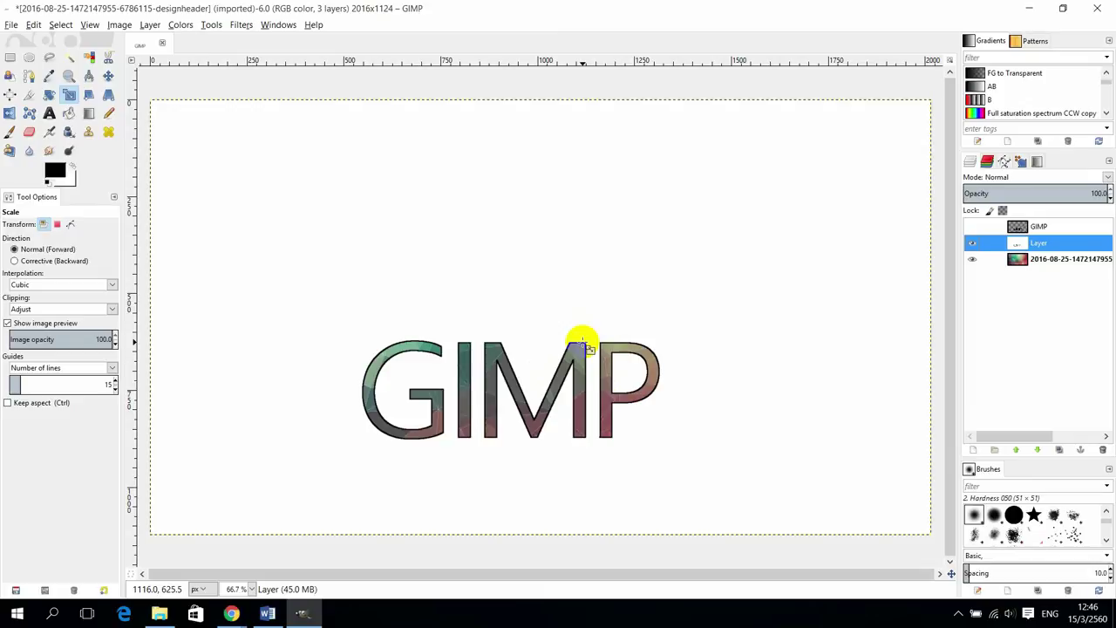
Export the outlined word picture as Gimp.jpg in the 17_205 folder, with the file filter set to PNG image (*.png)
{"action": "left_click", "coordinate": [13, 24]}
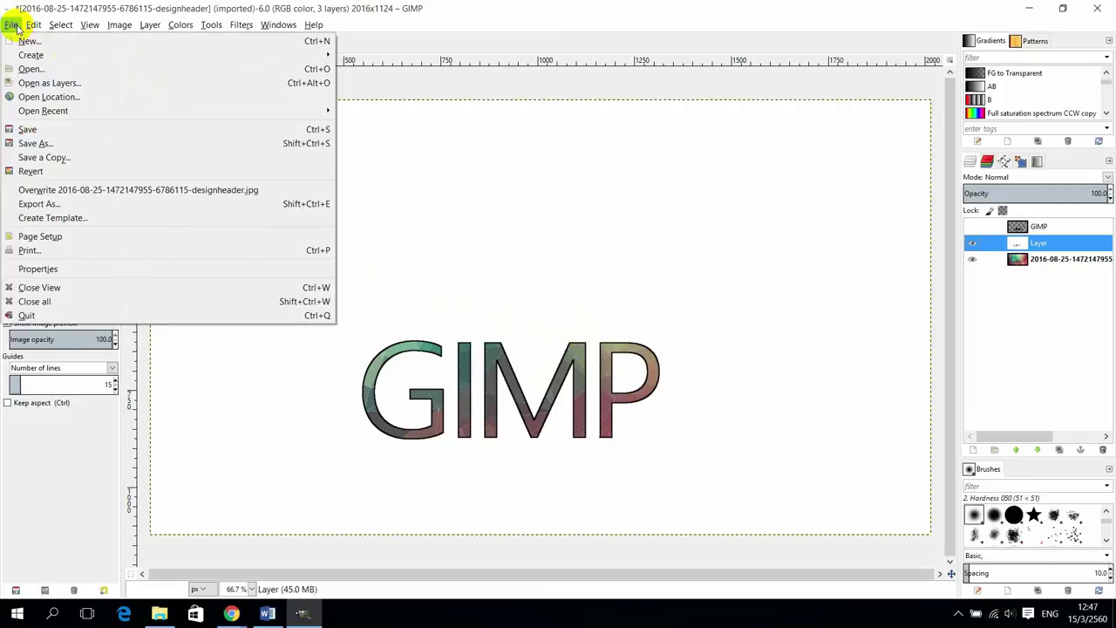
{"action": "left_click", "coordinate": [54, 207]}
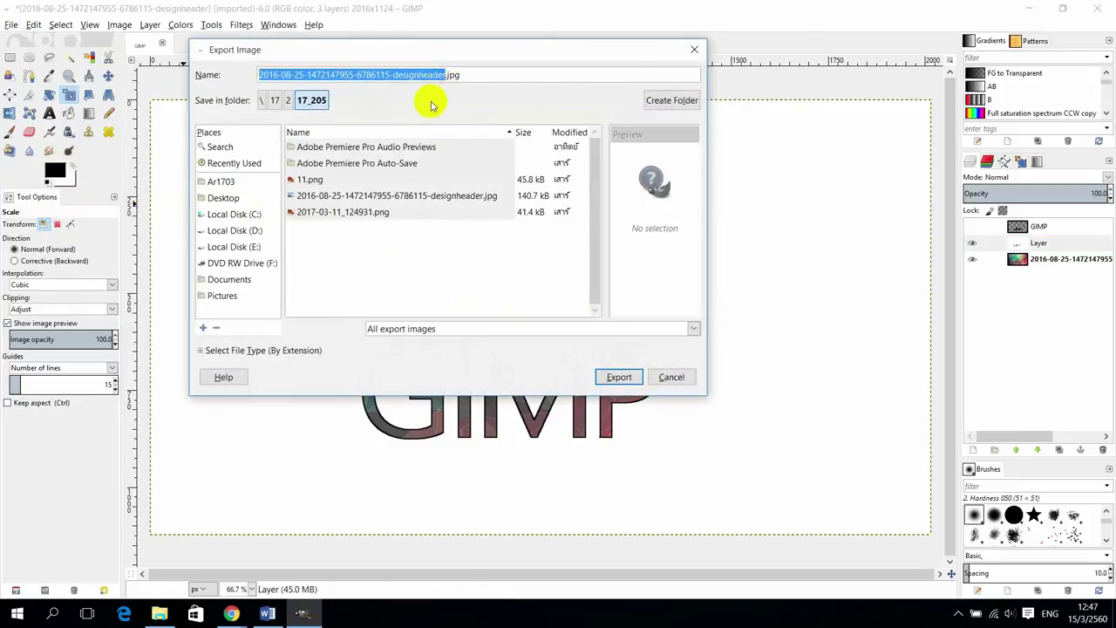
{"action": "type", "text": "Gimp"}
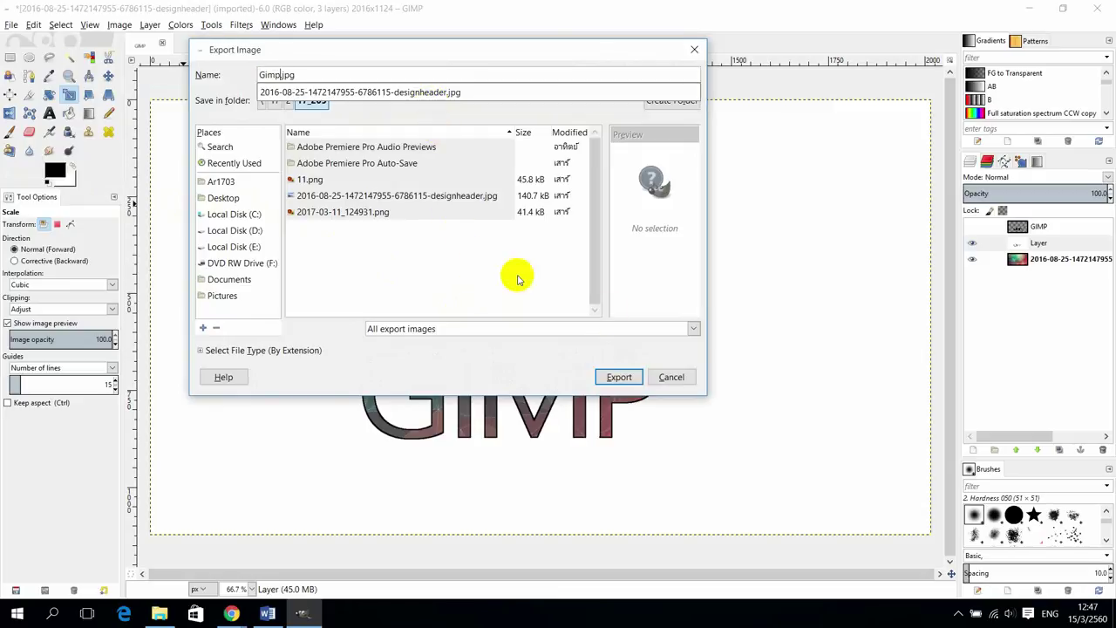
{"action": "left_click", "coordinate": [695, 328]}
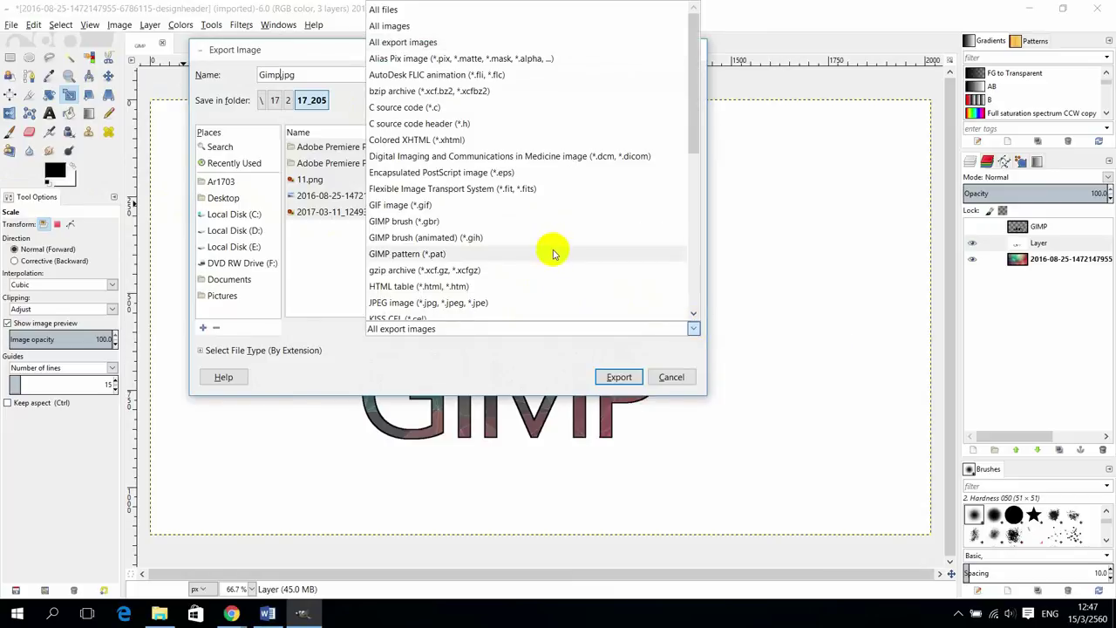
{"action": "scroll", "coordinate": [551, 252], "scroll_direction": "down", "scroll_amount": 5}
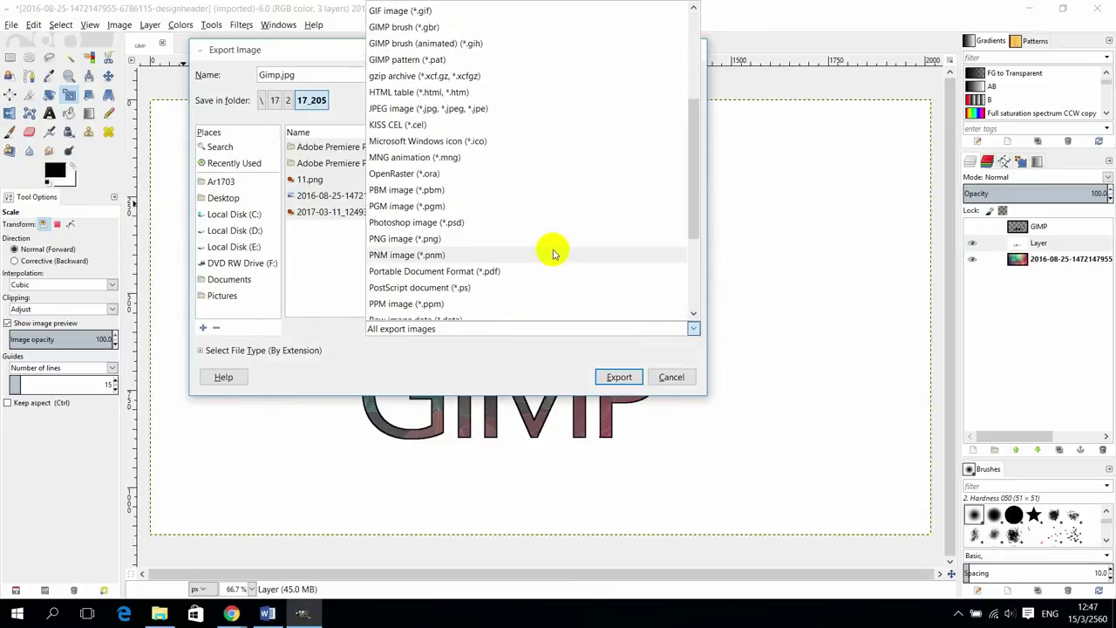
{"action": "left_click", "coordinate": [517, 204]}
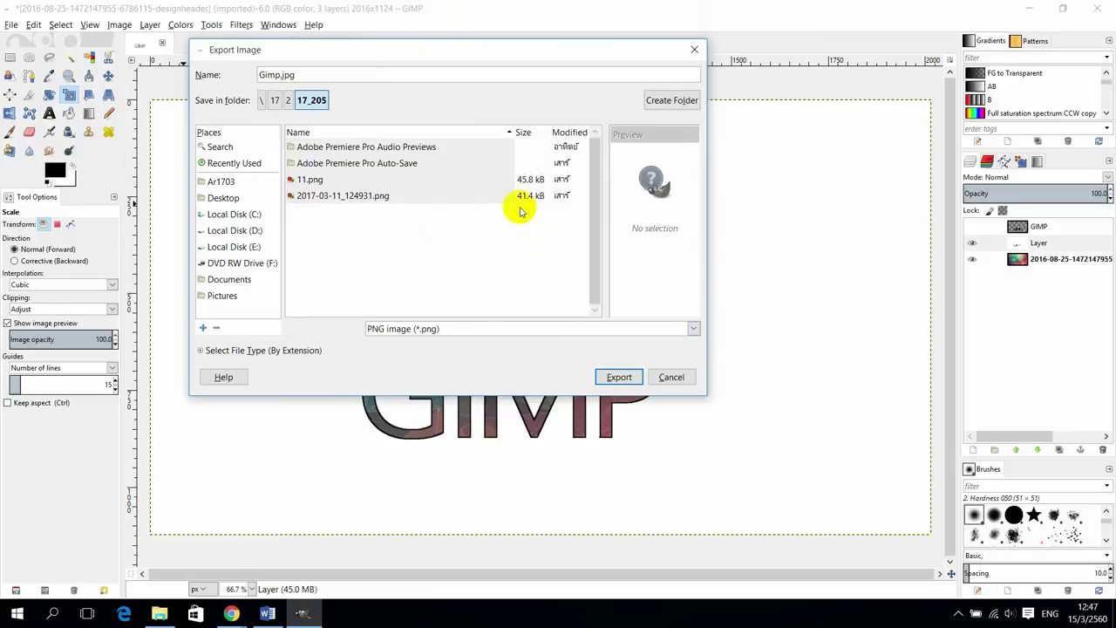
{"action": "left_click", "coordinate": [626, 377]}
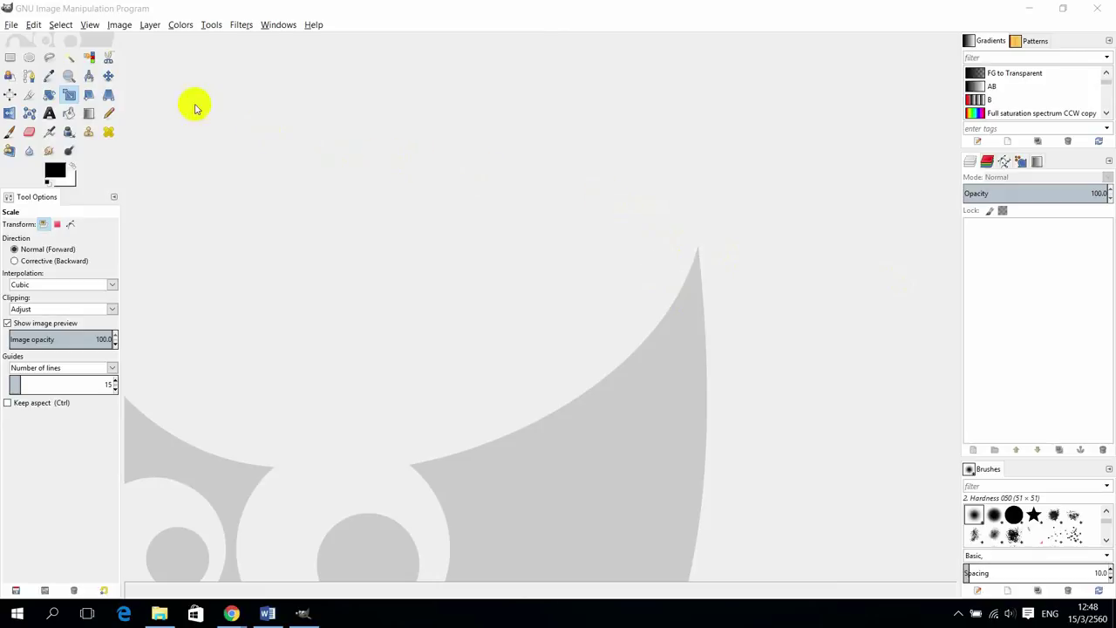
{"action": "left_click", "coordinate": [10, 24]}
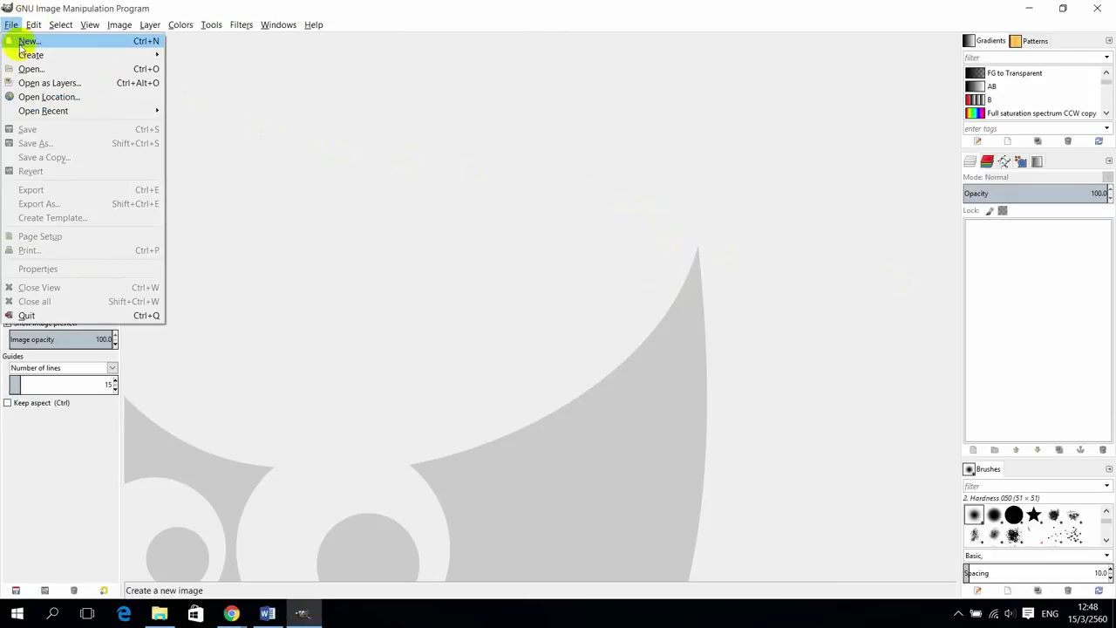
{"action": "left_click", "coordinate": [27, 68]}
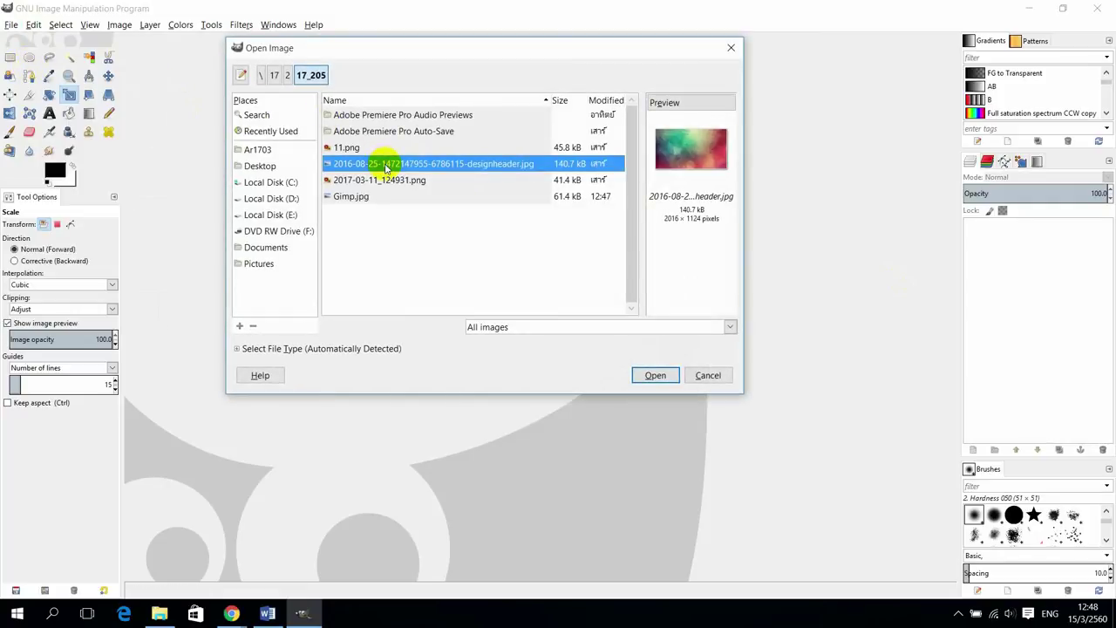
{"action": "left_click", "coordinate": [659, 376]}
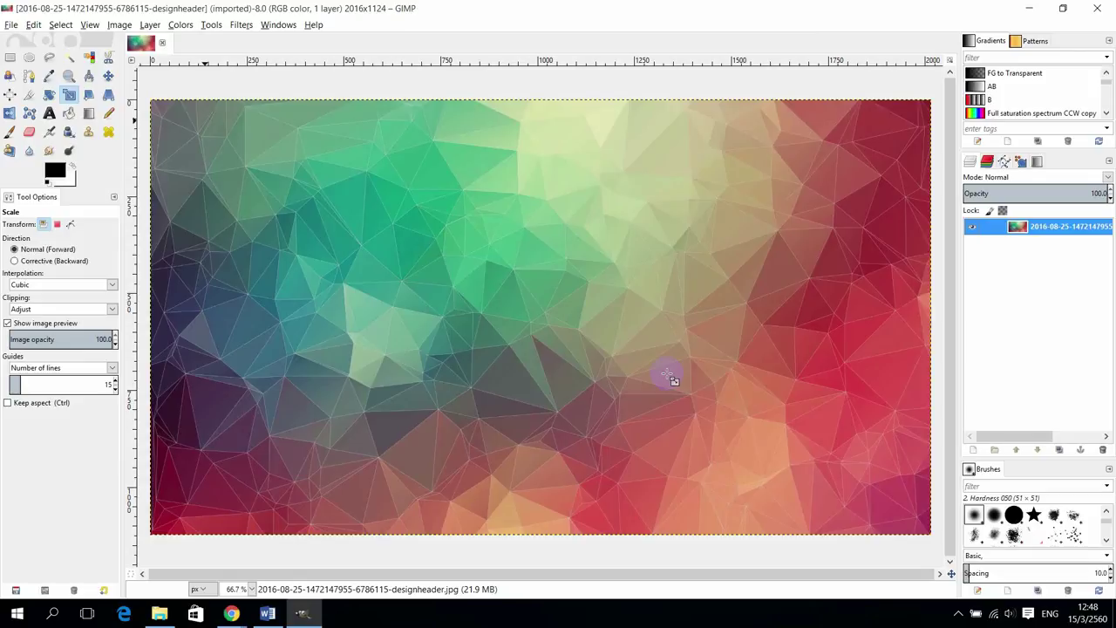
Add an alpha channel to the background picture layer
{"action": "left_click", "coordinate": [1034, 232]}
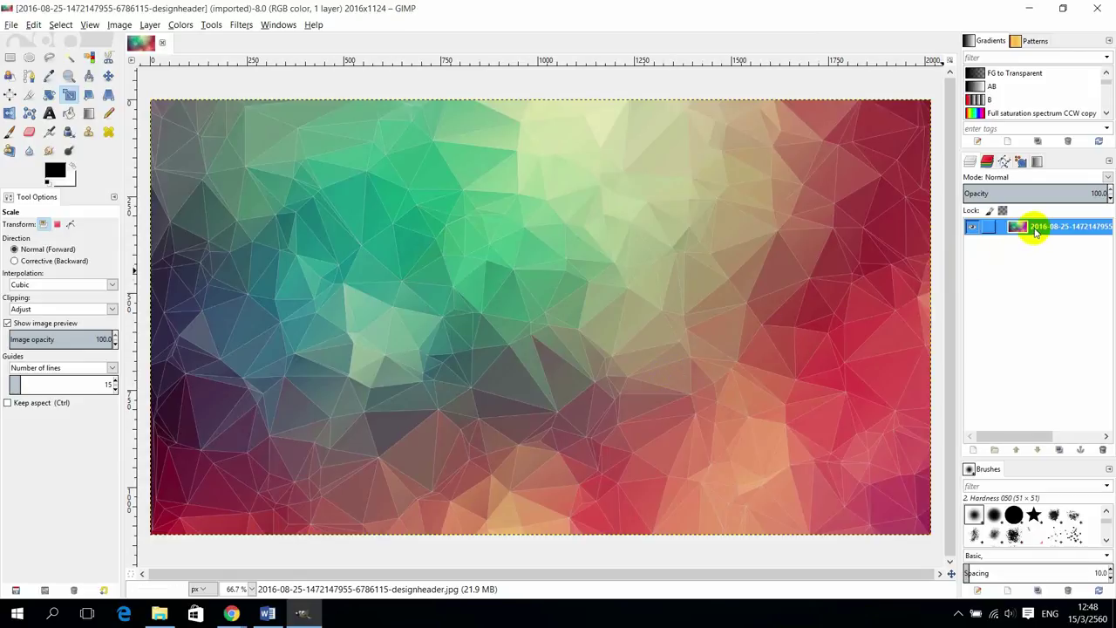
{"action": "right_click", "coordinate": [1036, 231]}
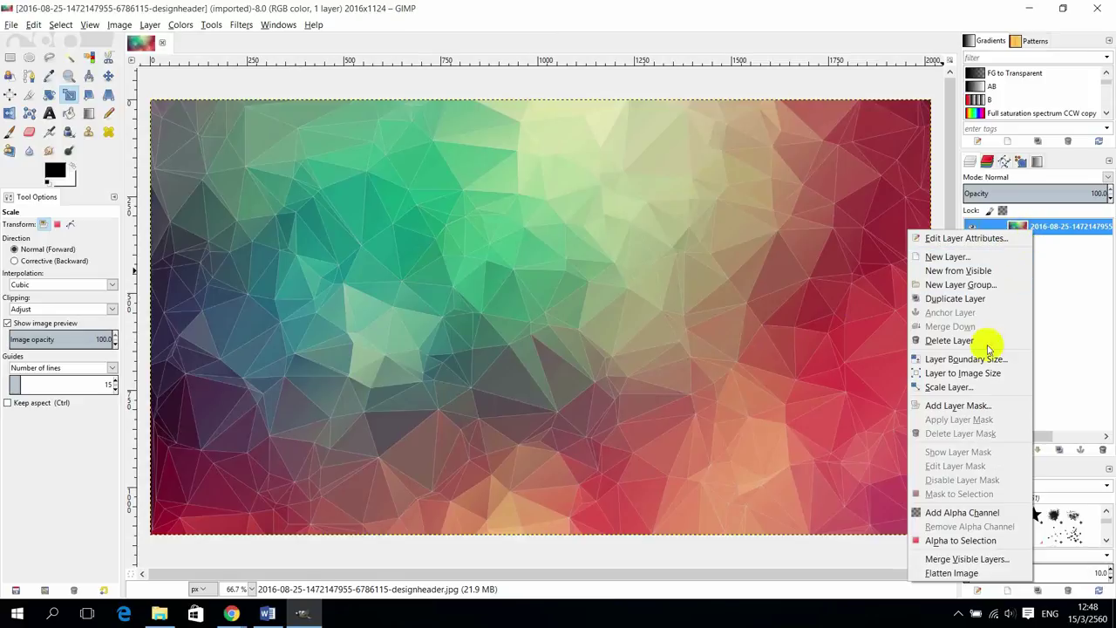
{"action": "left_click", "coordinate": [990, 514]}
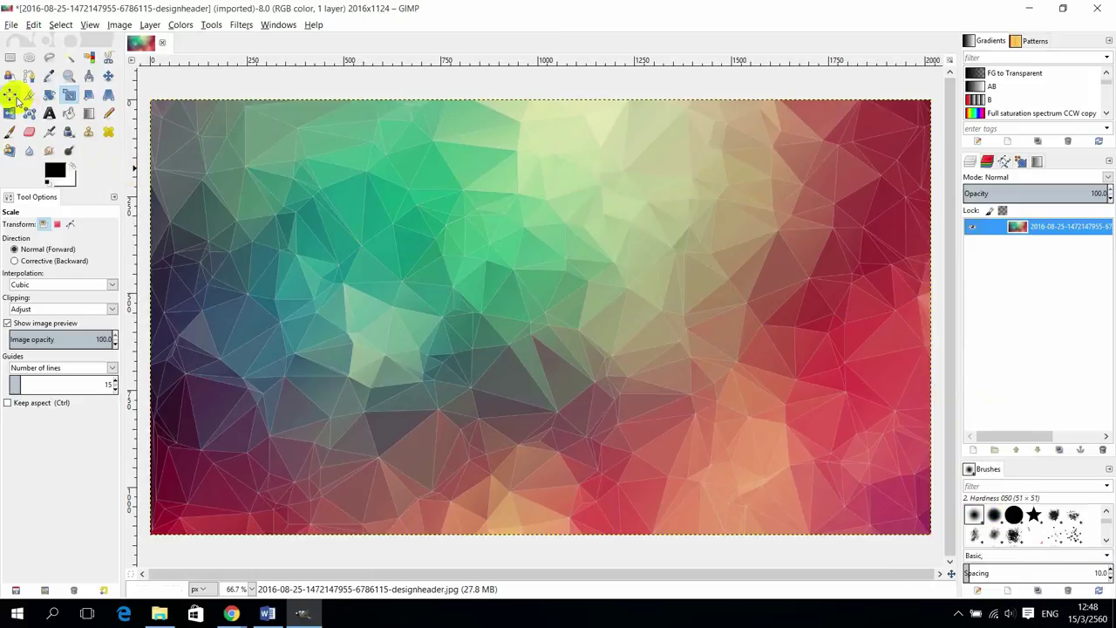
Add the text "GIMP" over the middle of the picture in the ThaiSans Neue font at size 500 px
{"action": "left_click", "coordinate": [50, 113]}
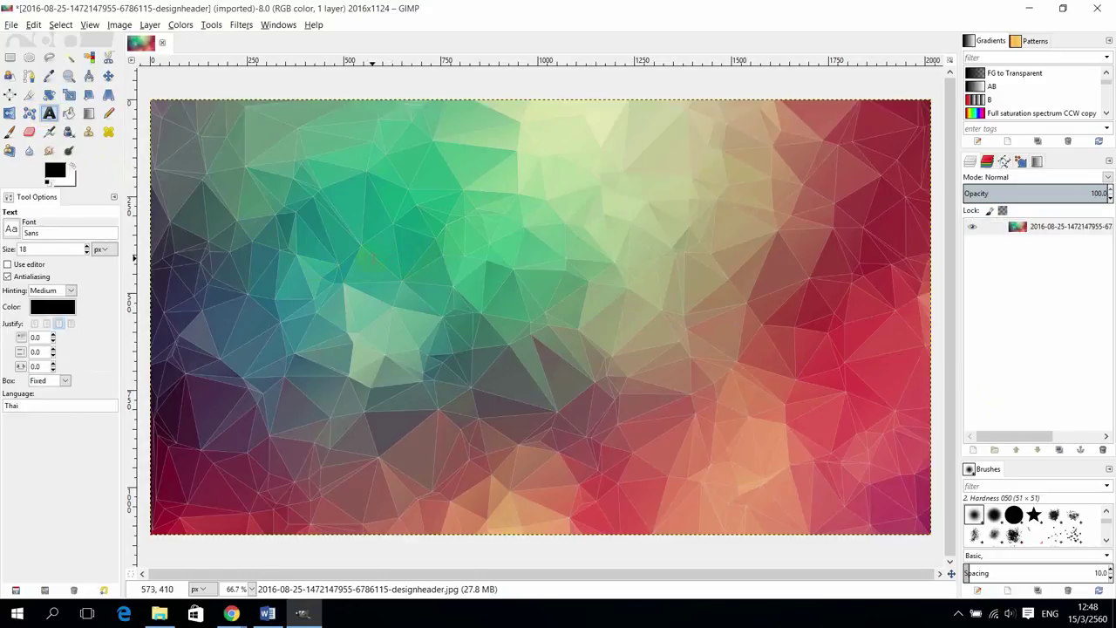
{"action": "left_click_drag", "start_coordinate": [372, 259], "coordinate": [683, 411]}
{"action": "type", "text": "GIMP"}
{"action": "left_click", "coordinate": [431, 224]}
{"action": "type", "text": "ThaiSans Neue"}
{"action": "double_click", "coordinate": [494, 225]}
{"action": "type", "text": "500"}
{"action": "key", "text": "Return"}
Enlarge the text box to fit the whole word and move the GIMP text up to the picture's centre
{"action": "left_click_drag", "start_coordinate": [698, 427], "coordinate": [739, 515]}
{"action": "left_click", "coordinate": [108, 77]}
{"action": "left_click_drag", "start_coordinate": [613, 373], "coordinate": [654, 306]}
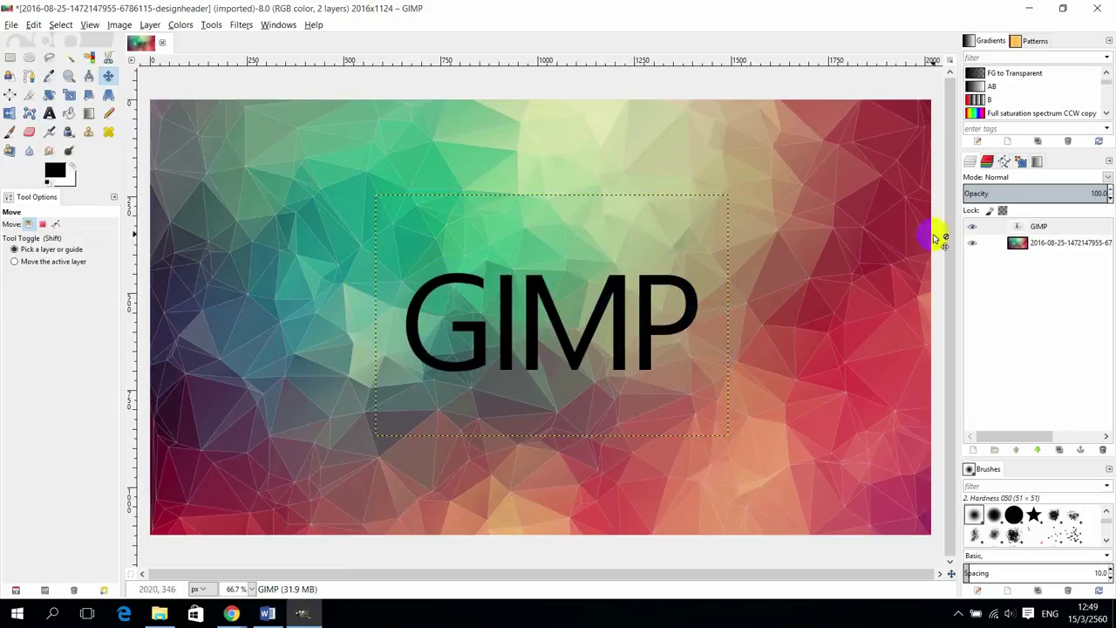
Select the letter shapes of the GIMP text layer from its alpha channel
{"action": "left_click", "coordinate": [1041, 227]}
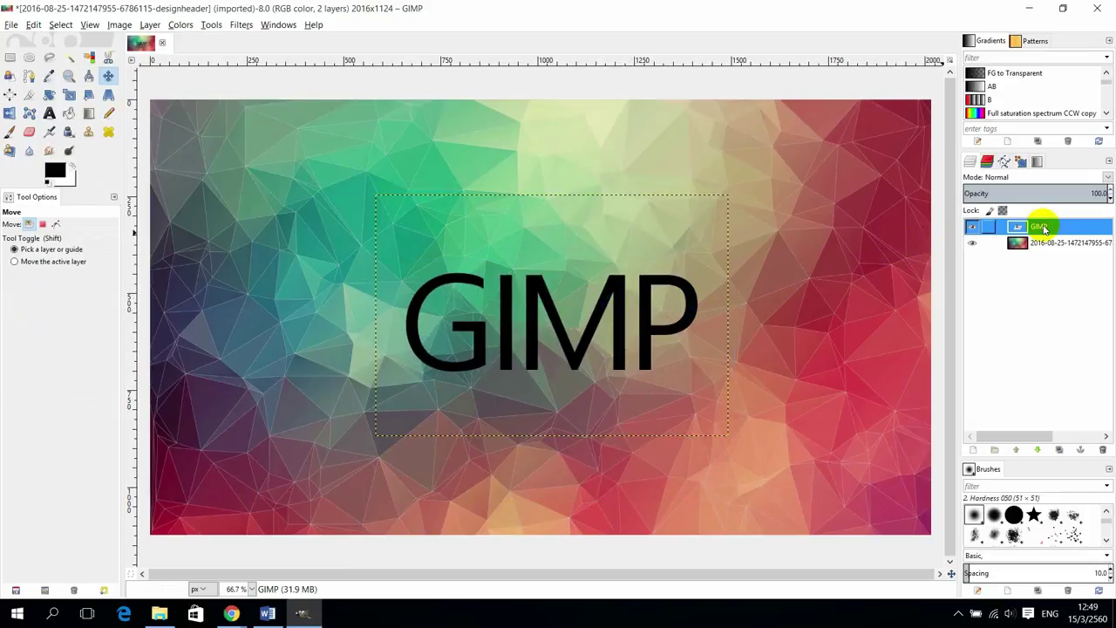
{"action": "right_click", "coordinate": [1044, 229]}
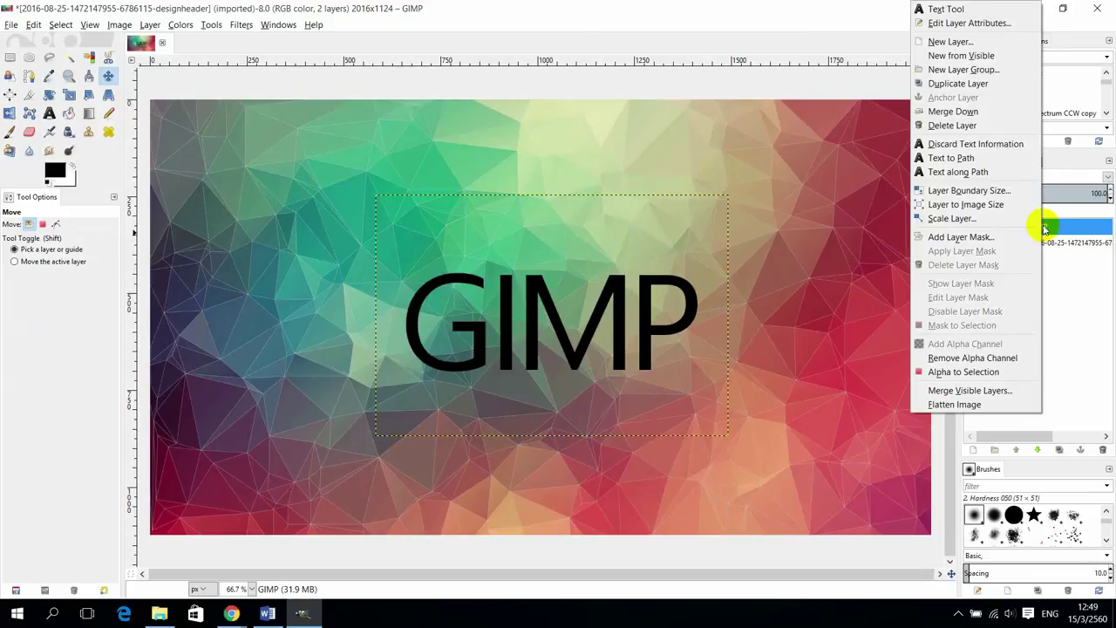
{"action": "left_click", "coordinate": [1002, 372]}
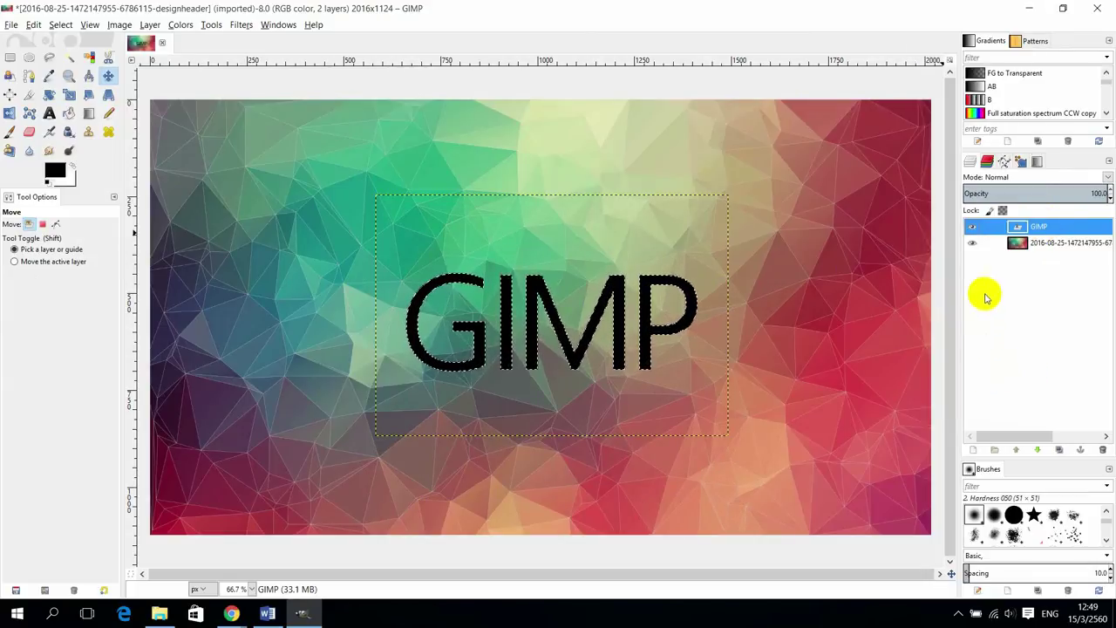
Hide the GIMP text layer and copy the letter-shaped area of the background picture into a new layer
{"action": "left_click", "coordinate": [973, 229]}
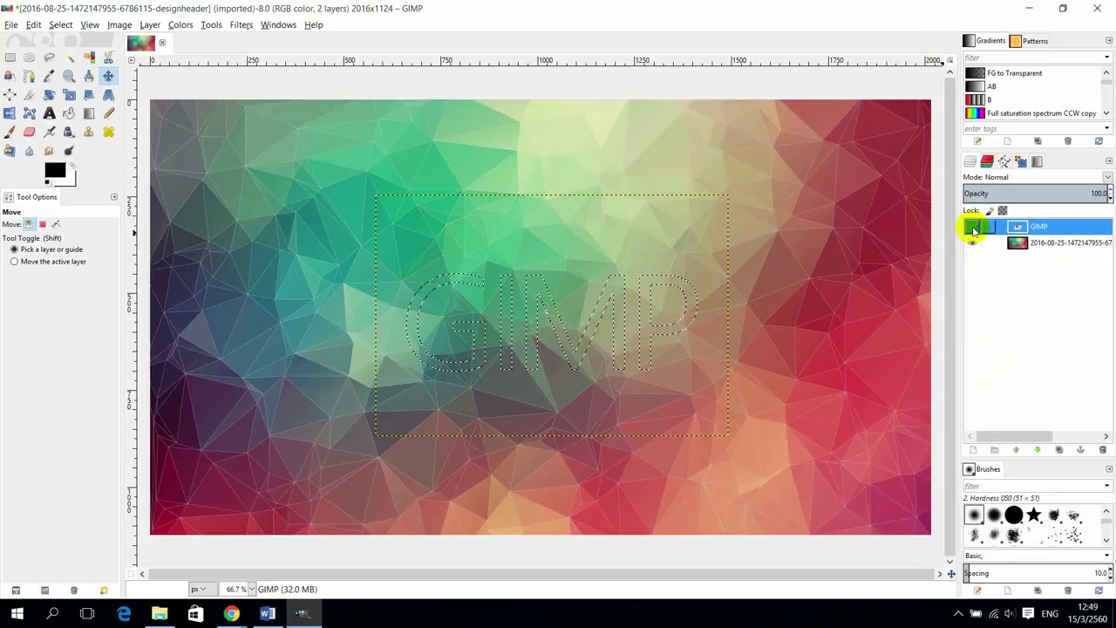
{"action": "left_click", "coordinate": [1012, 243]}
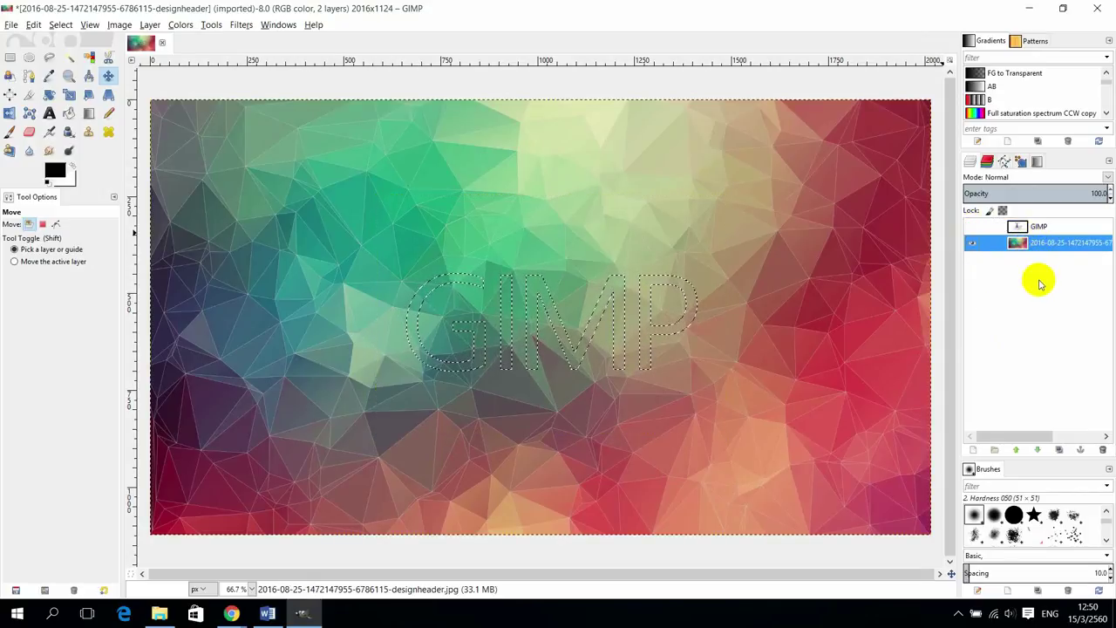
{"action": "key", "text": "ctrl+c"}
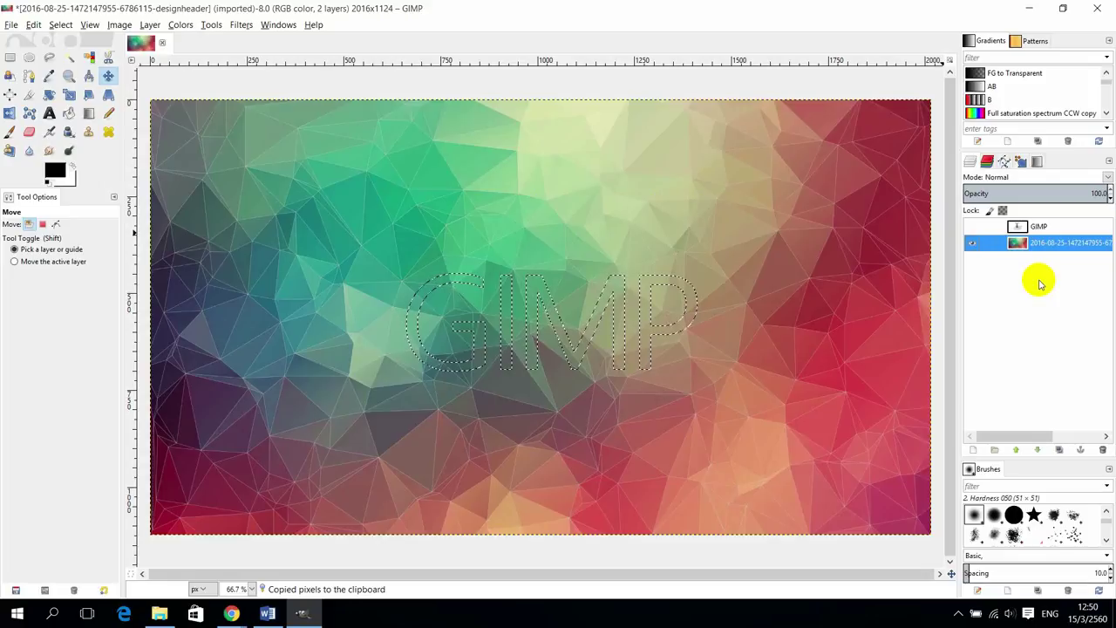
{"action": "key", "text": "ctrl+v"}
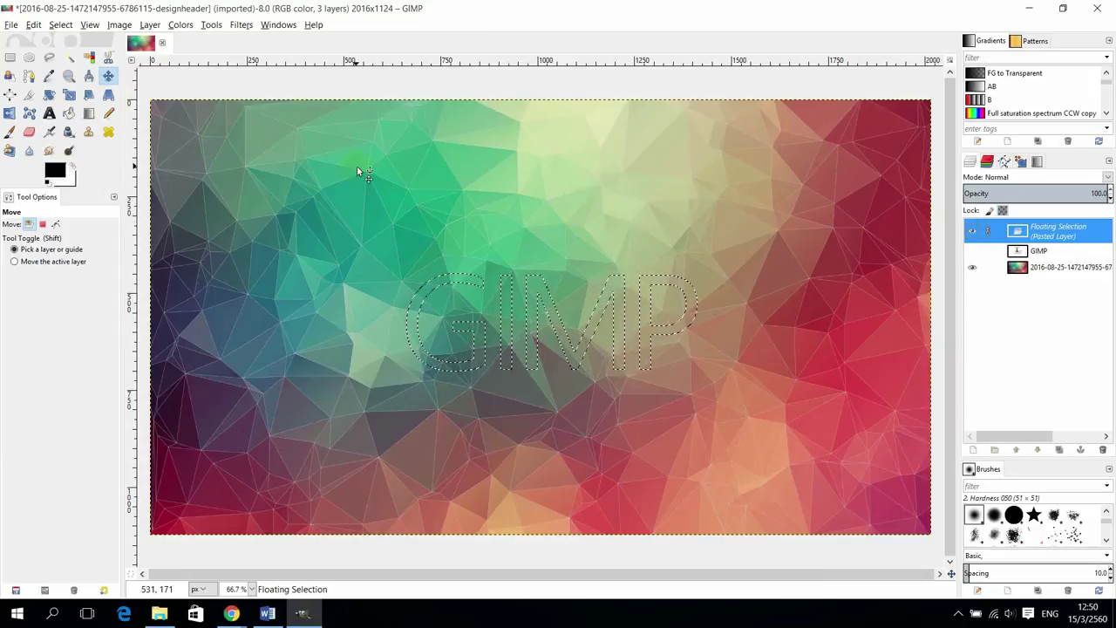
{"action": "left_click", "coordinate": [147, 26]}
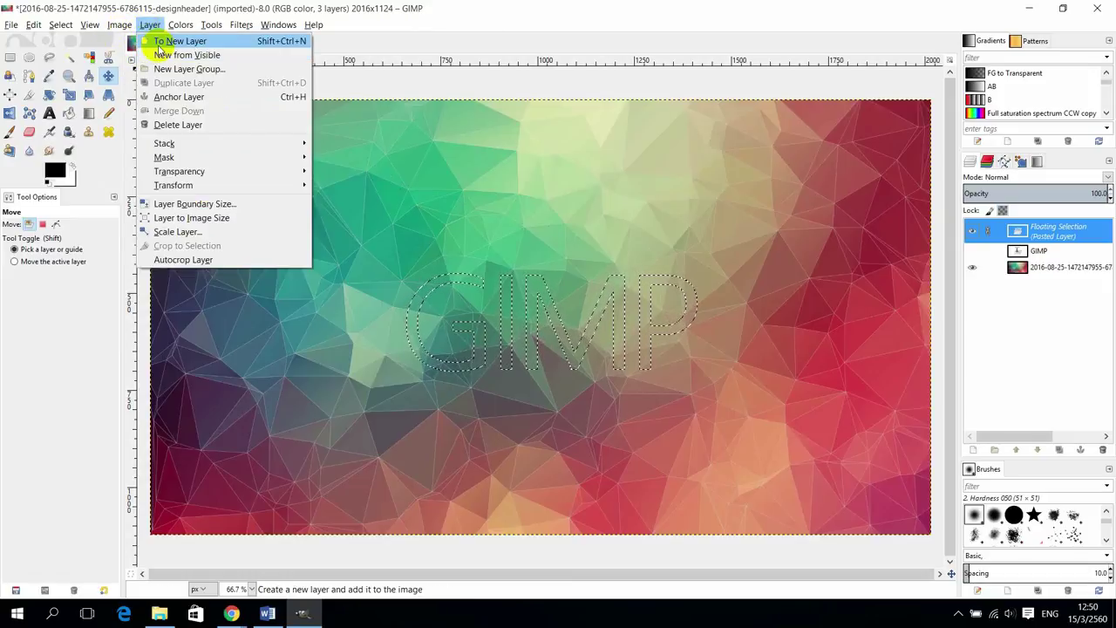
{"action": "left_click", "coordinate": [158, 44]}
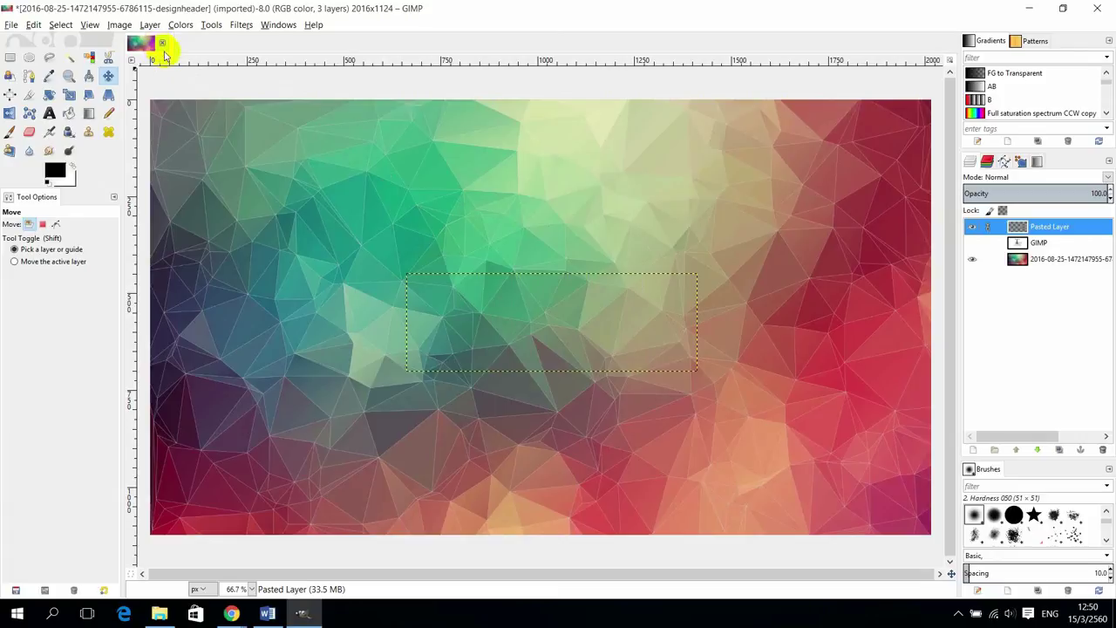
Hide the background picture layer and delete it
{"action": "left_click", "coordinate": [1038, 261]}
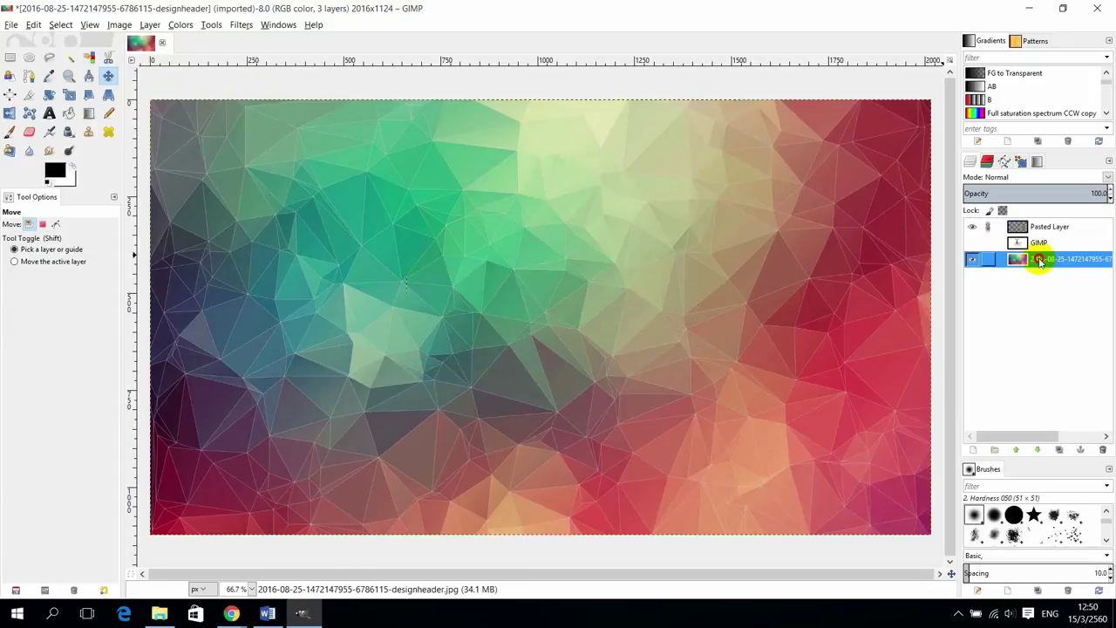
{"action": "left_click", "coordinate": [975, 260]}
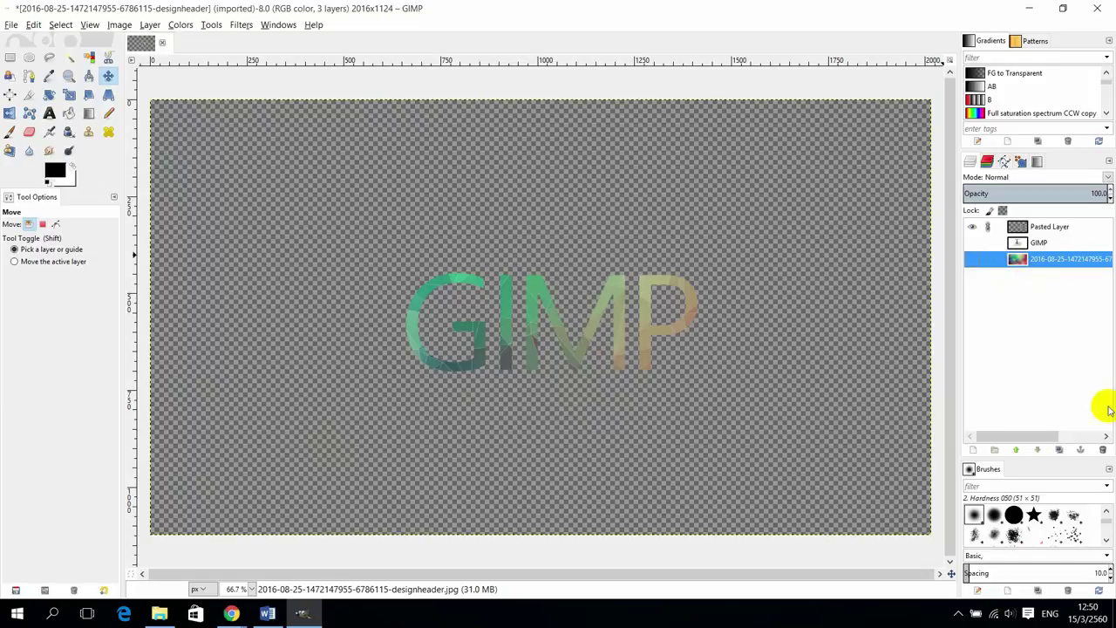
{"action": "left_click", "coordinate": [1104, 449]}
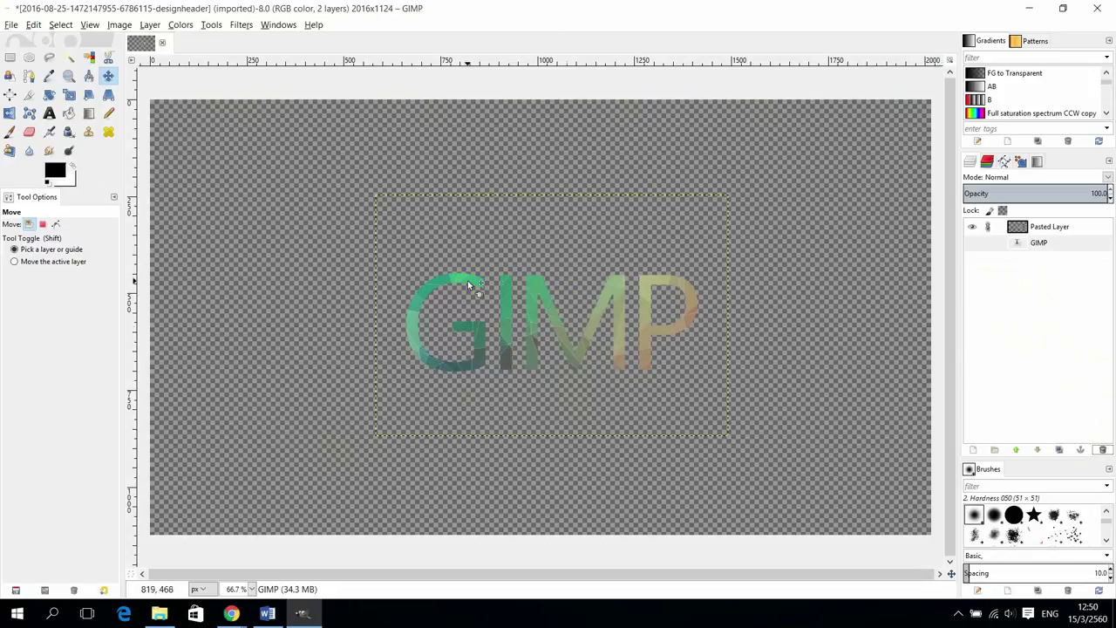
Set up the export of the transparent word image with the name Gimp.jpg and the file filter PNG image (*.png)
{"action": "left_click", "coordinate": [11, 25]}
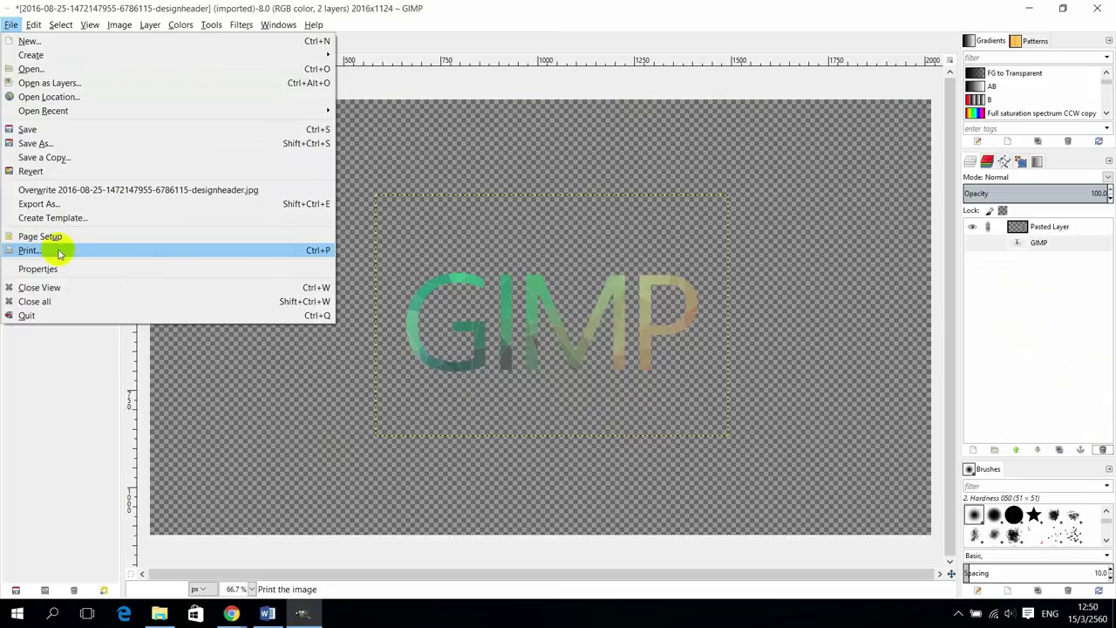
{"action": "left_click", "coordinate": [61, 203]}
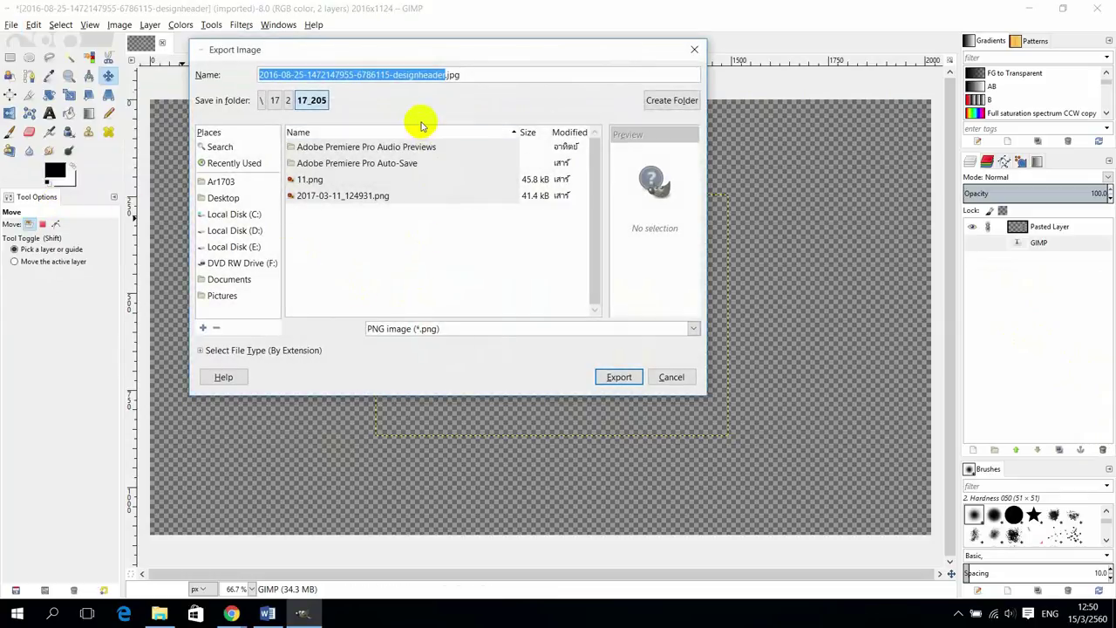
{"action": "type", "text": "Gimp"}
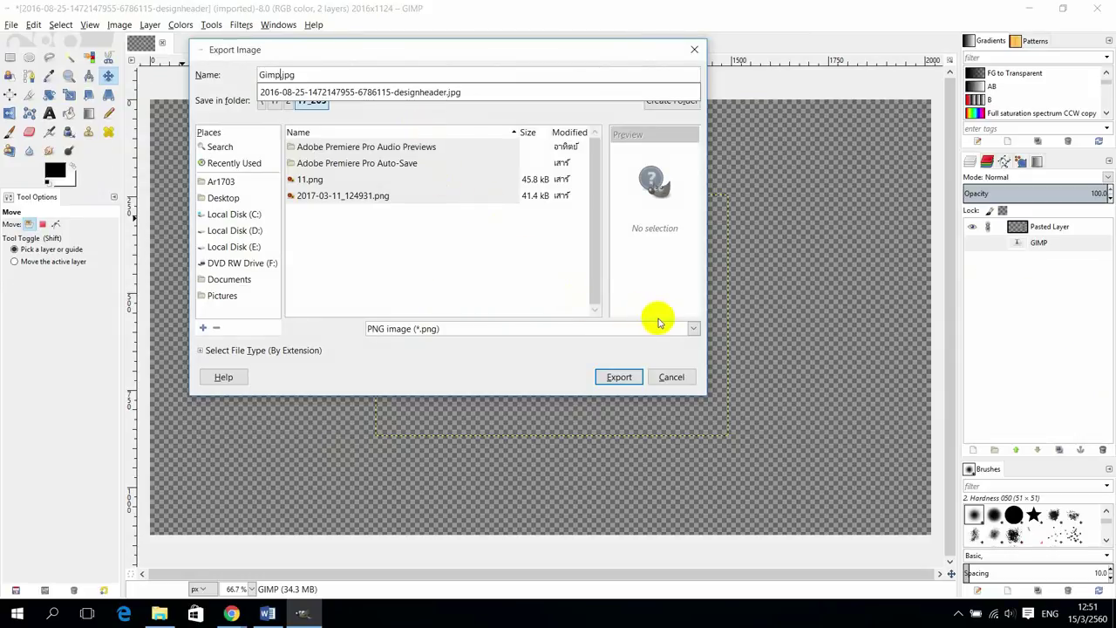
{"action": "left_click", "coordinate": [695, 328]}
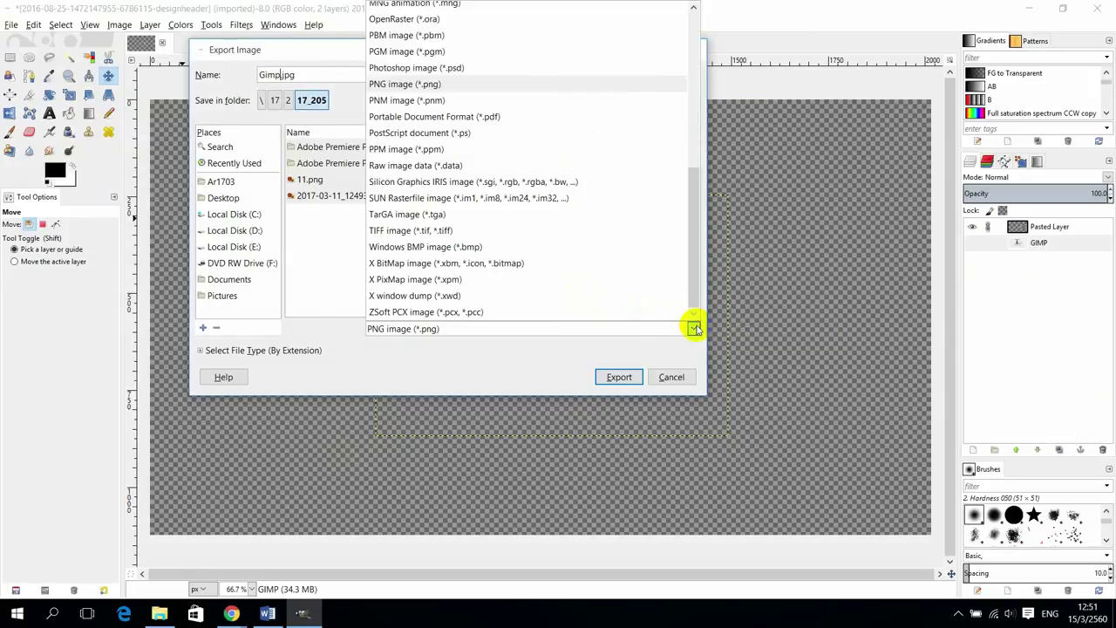
{"action": "left_click", "coordinate": [456, 85]}
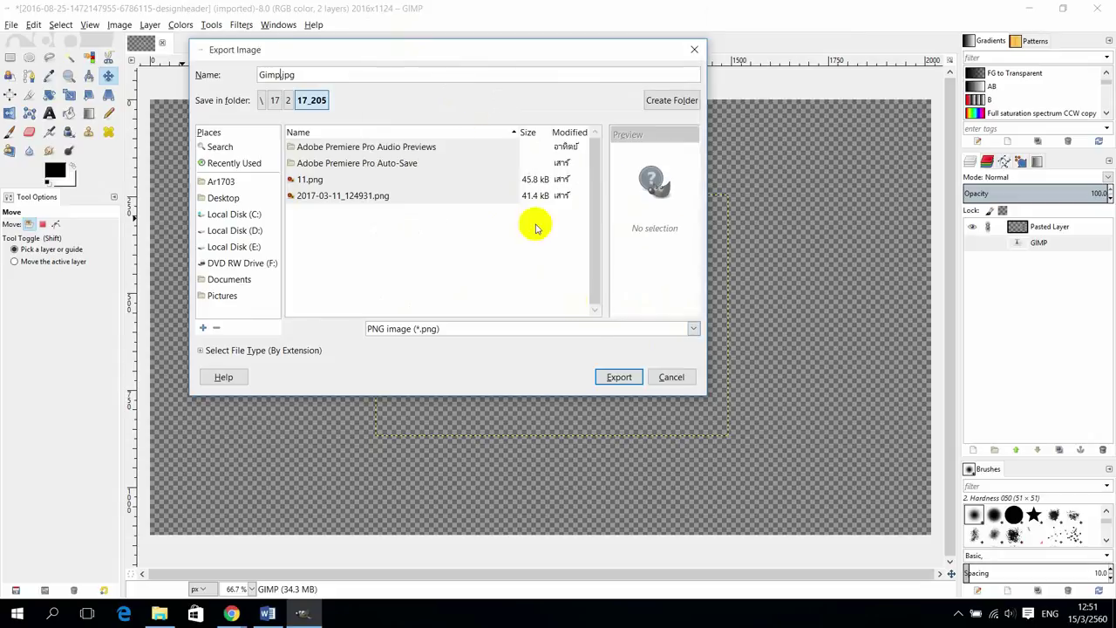